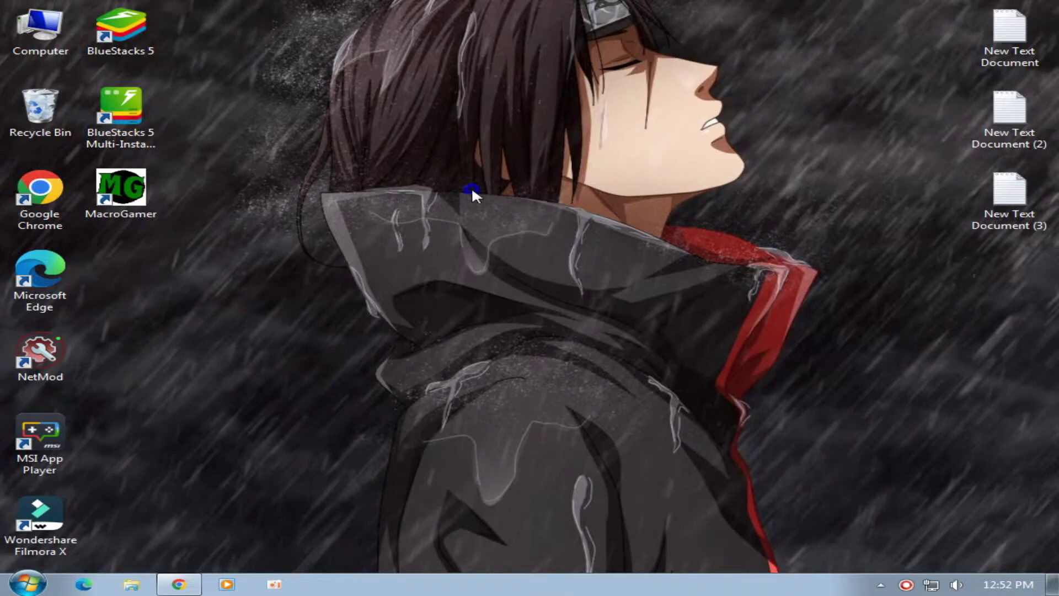
pyautogui.click(535, 233)
pyautogui.rightClick(521, 214)
pyautogui.click(589, 259)
pyautogui.moveTo(331, 115); pyautogui.dragTo(478, 279)
# Switch to Chrome, download SmartGaGa_A442_3.6.exe from its MediaFire page, and close the browser once the download is complete
pyautogui.click(164, 580)
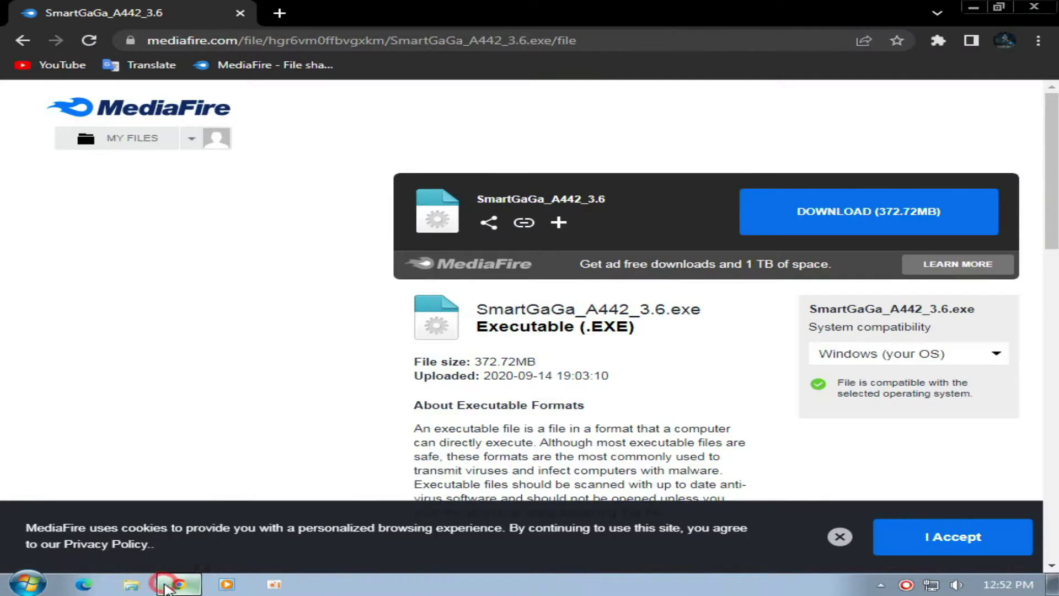
pyautogui.moveTo(479, 200); pyautogui.dragTo(605, 200)
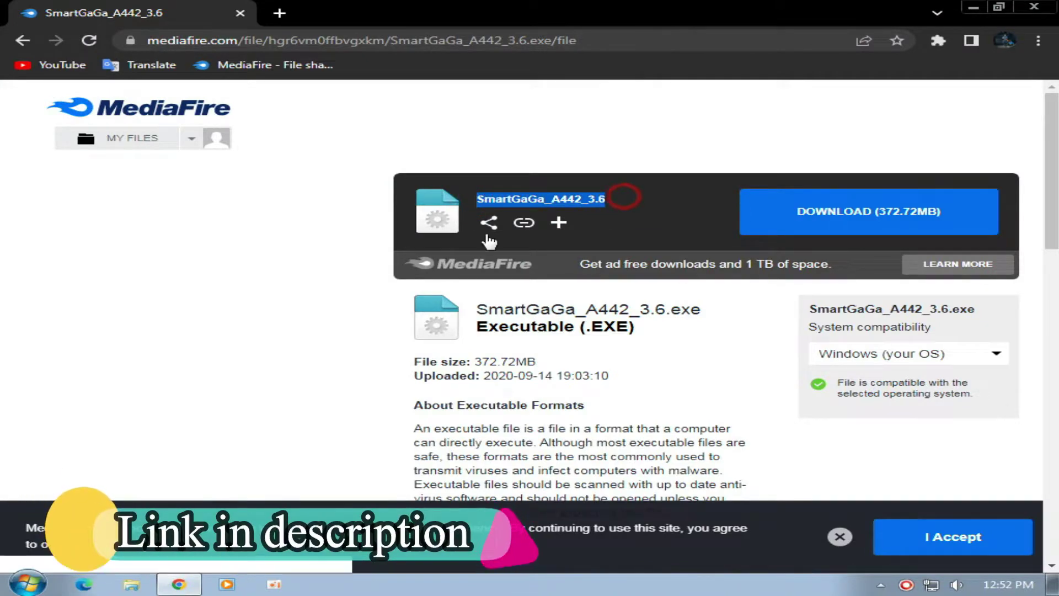
pyautogui.click(349, 242)
pyautogui.click(867, 211)
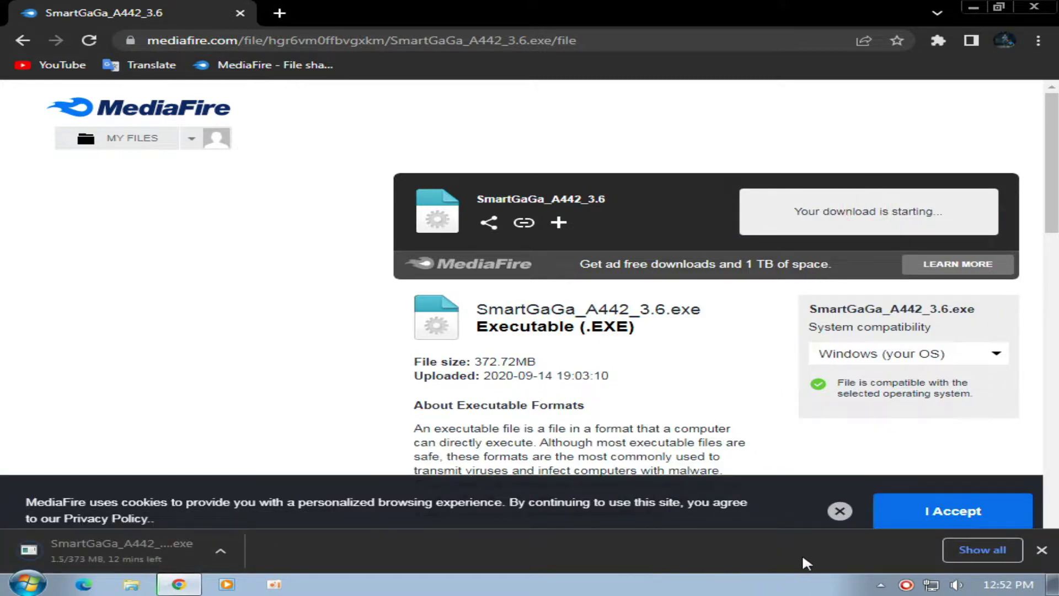
pyautogui.click(981, 550)
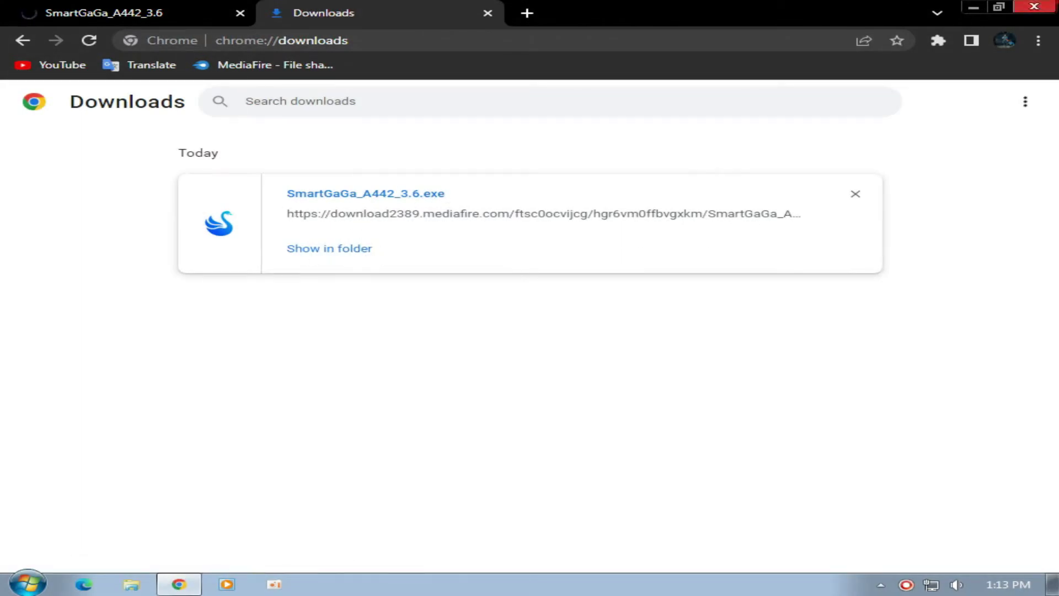
pyautogui.click(1041, 6)
# Check the file size of the SmartGaGa_A442_3.6 installer in its properties
pyautogui.moveTo(516, 195); pyautogui.dragTo(701, 319)
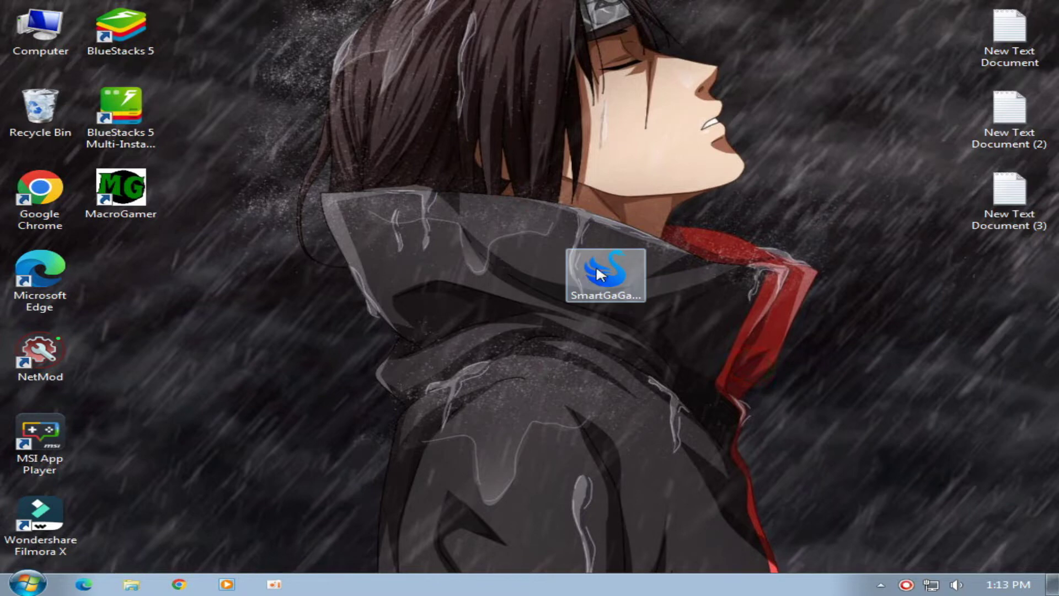
pyautogui.rightClick(598, 271)
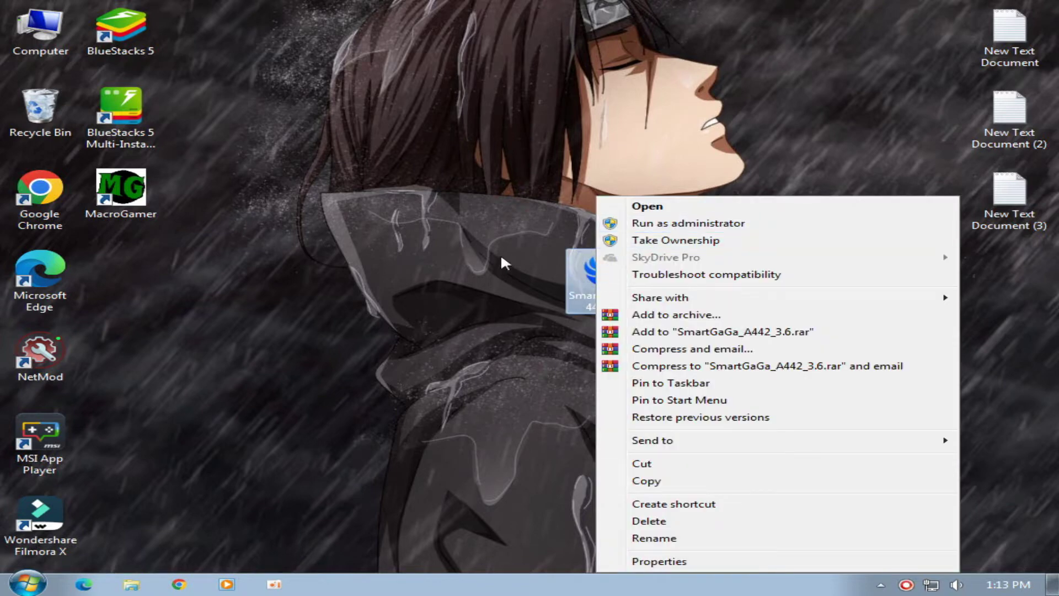
pyautogui.click(664, 562)
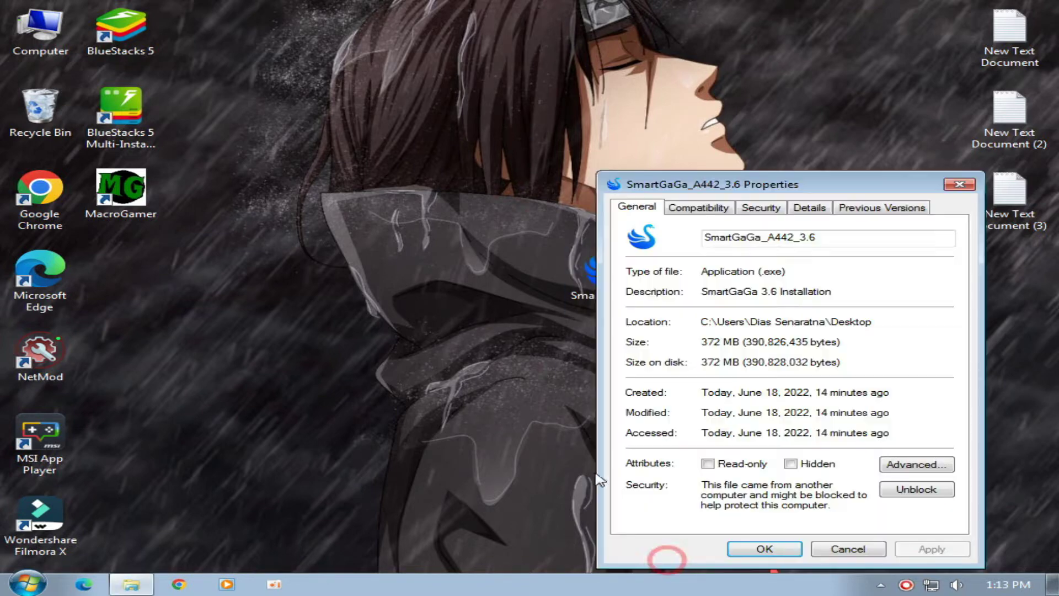
pyautogui.moveTo(739, 347); pyautogui.dragTo(696, 350)
pyautogui.click(722, 346)
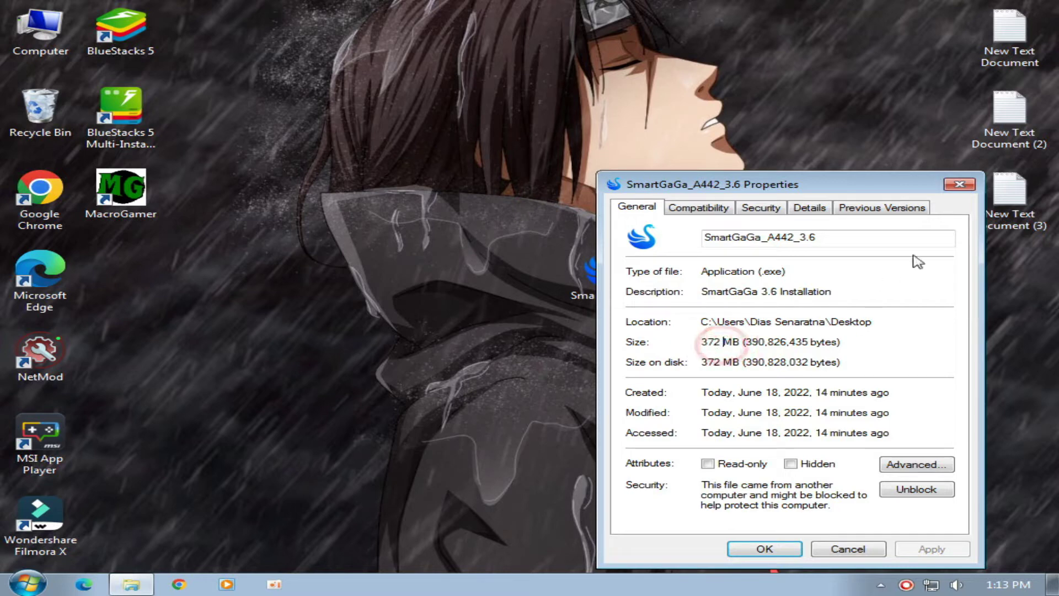
pyautogui.click(960, 184)
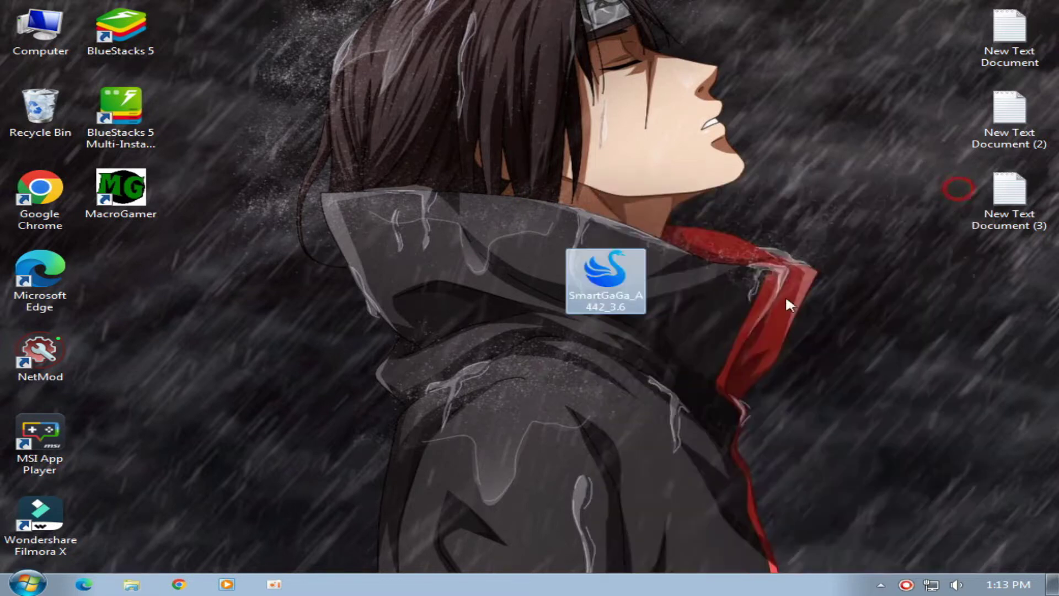
# Run the SmartGaGa installer as administrator in English and accept the destination folder C:\Program Files (x86)\SmartGaGa\ProjectTitan
pyautogui.rightClick(586, 267)
pyautogui.click(712, 224)
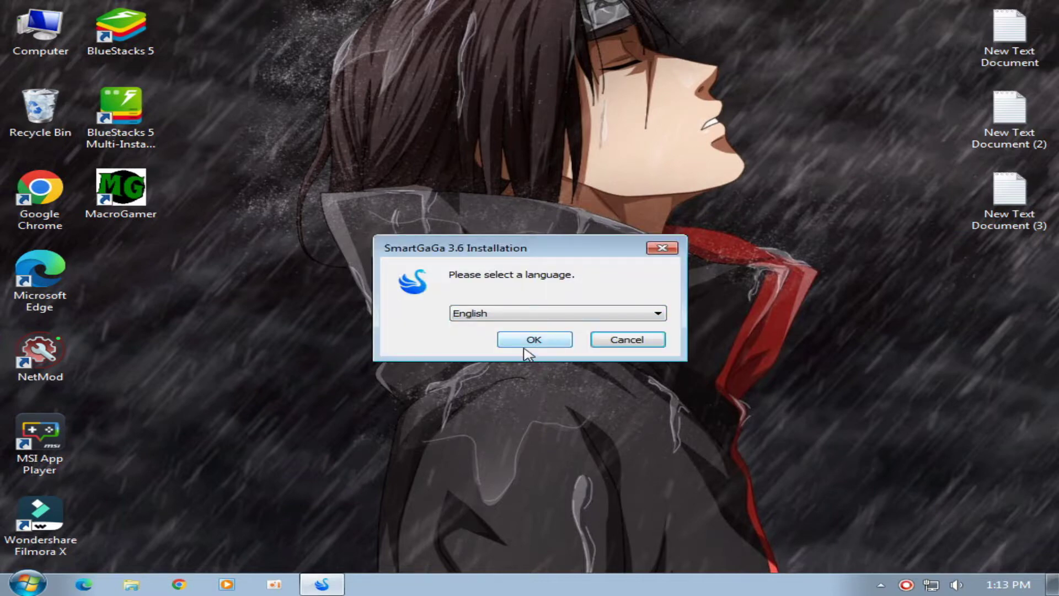
pyautogui.click(521, 341)
pyautogui.click(639, 429)
pyautogui.click(639, 429)
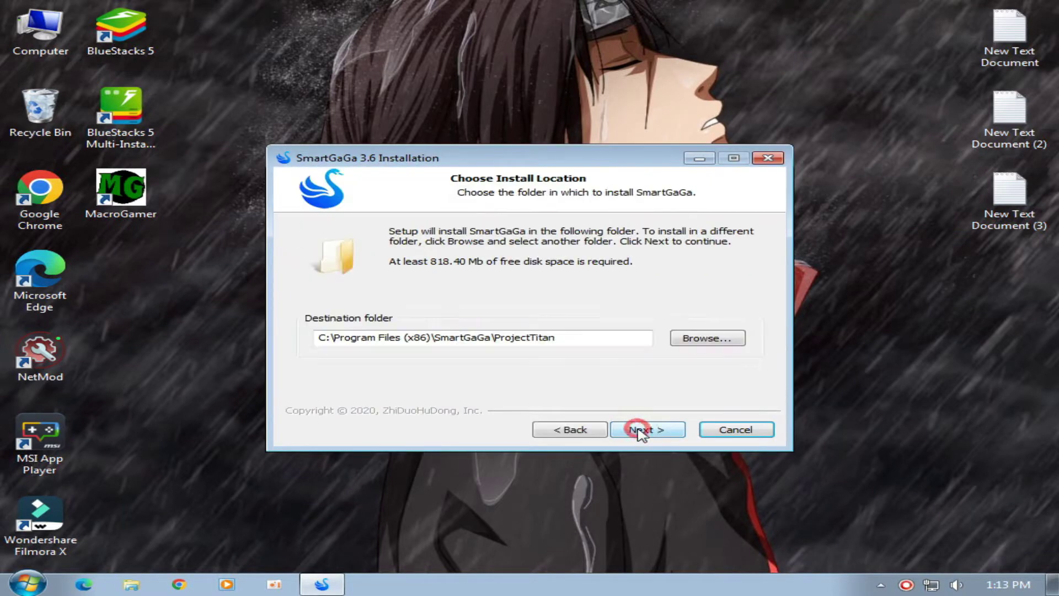
pyautogui.click(665, 433)
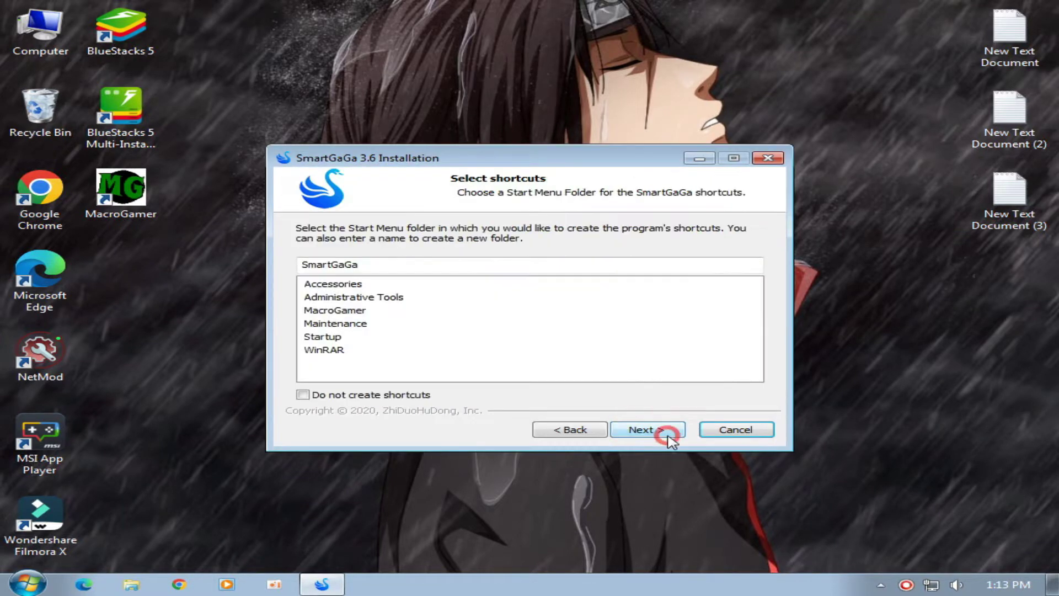
# Opt out of Start Menu shortcuts, keep the desktop icon option, and install SmartGaGa
pyautogui.click(370, 396)
pyautogui.click(666, 434)
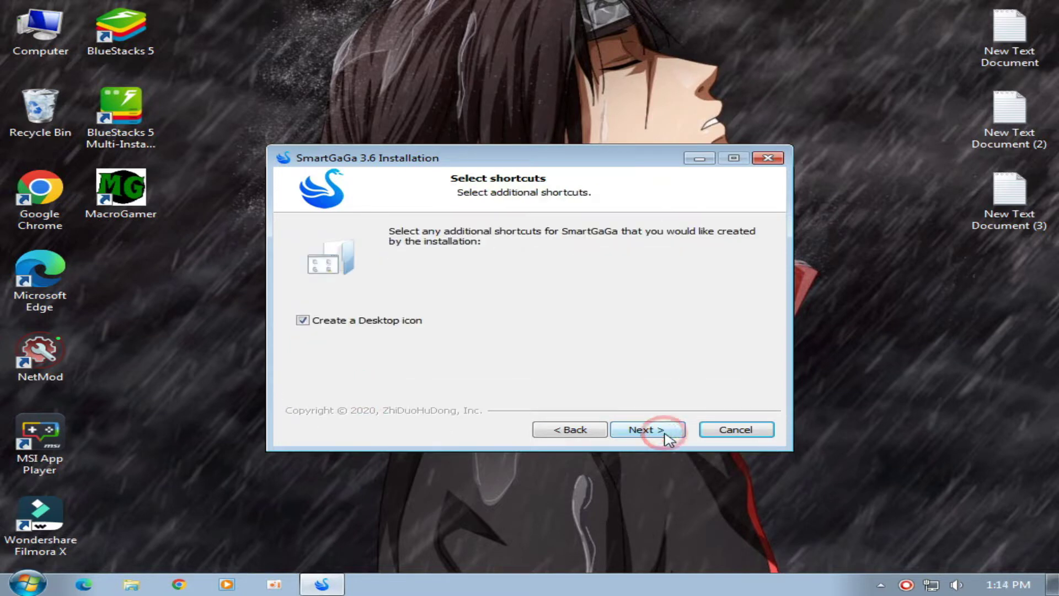
pyautogui.click(660, 436)
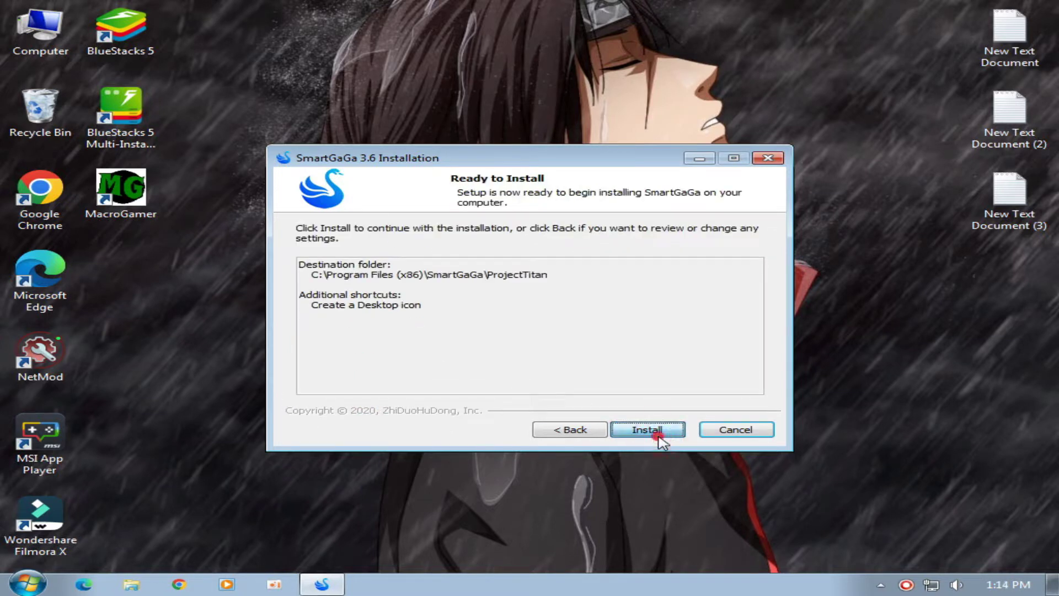
pyautogui.click(661, 436)
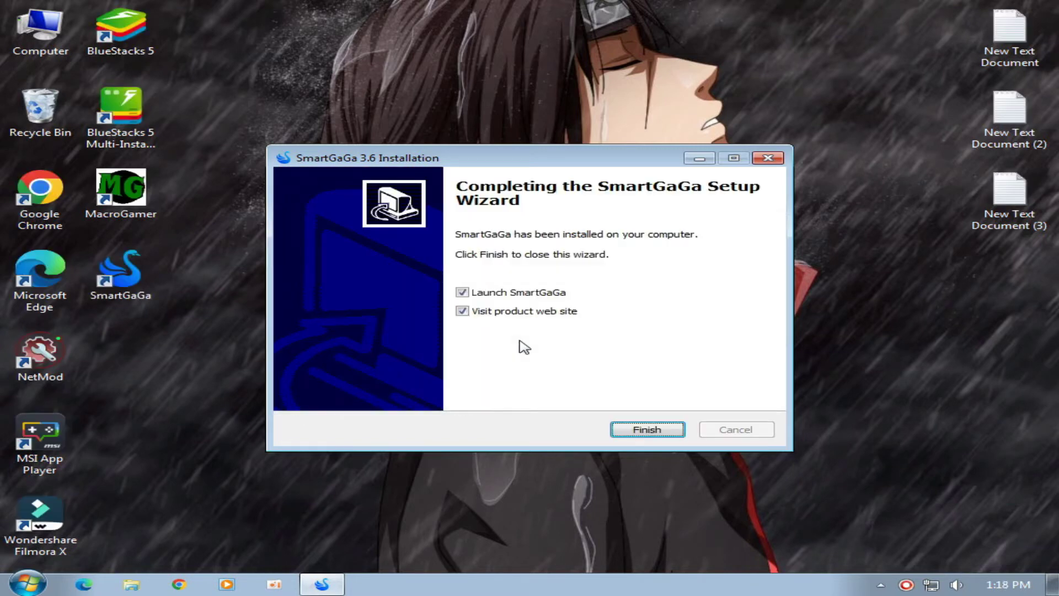
# Finish the setup wizard with Launch SmartGaGa enabled and the product web site visit disabled
pyautogui.click(462, 311)
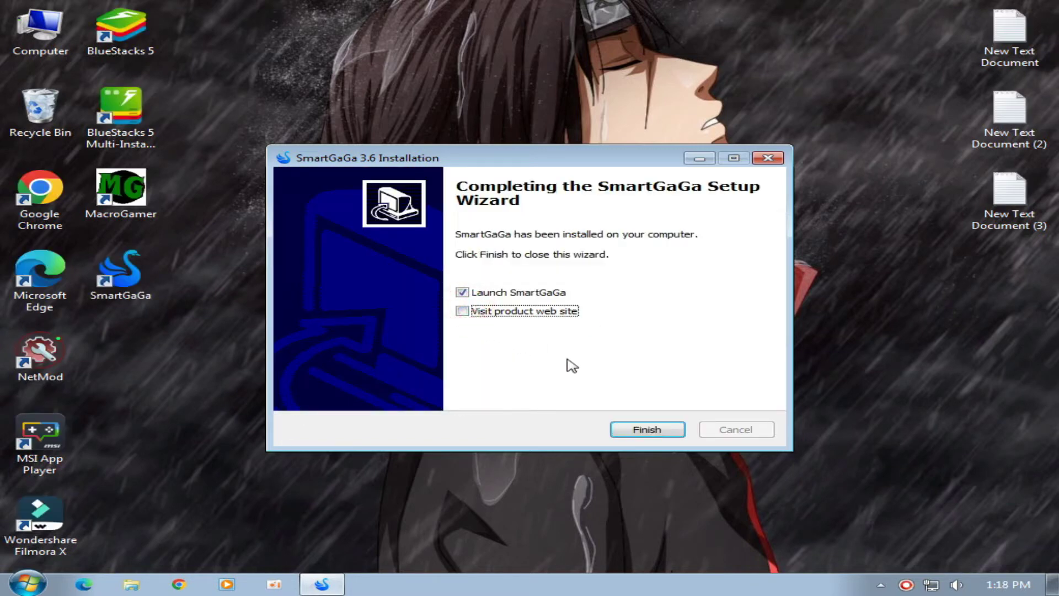
pyautogui.click(643, 430)
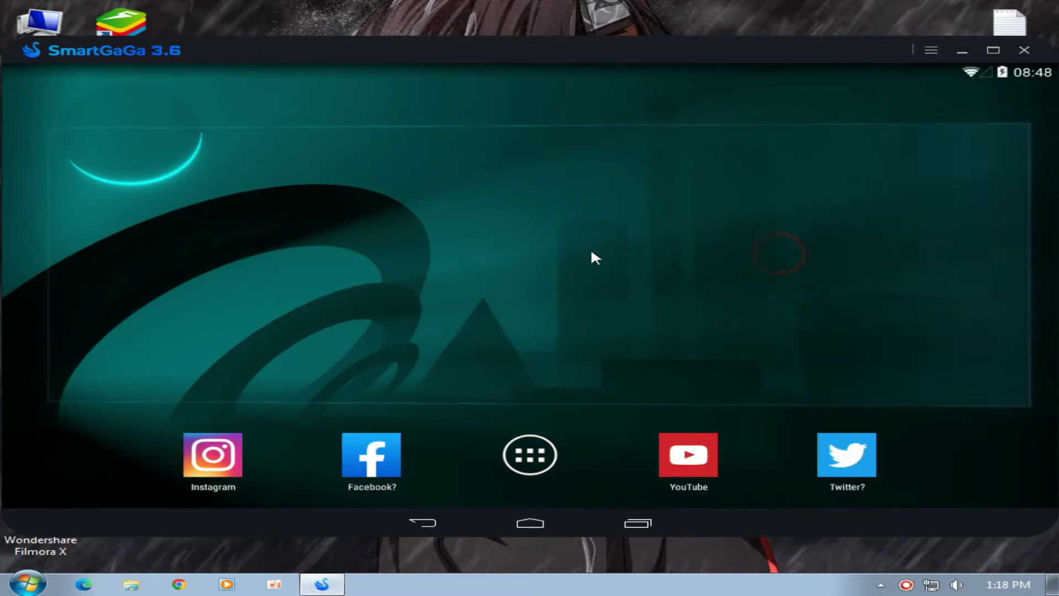
# View the emulator's version information in its About window
pyautogui.click(931, 53)
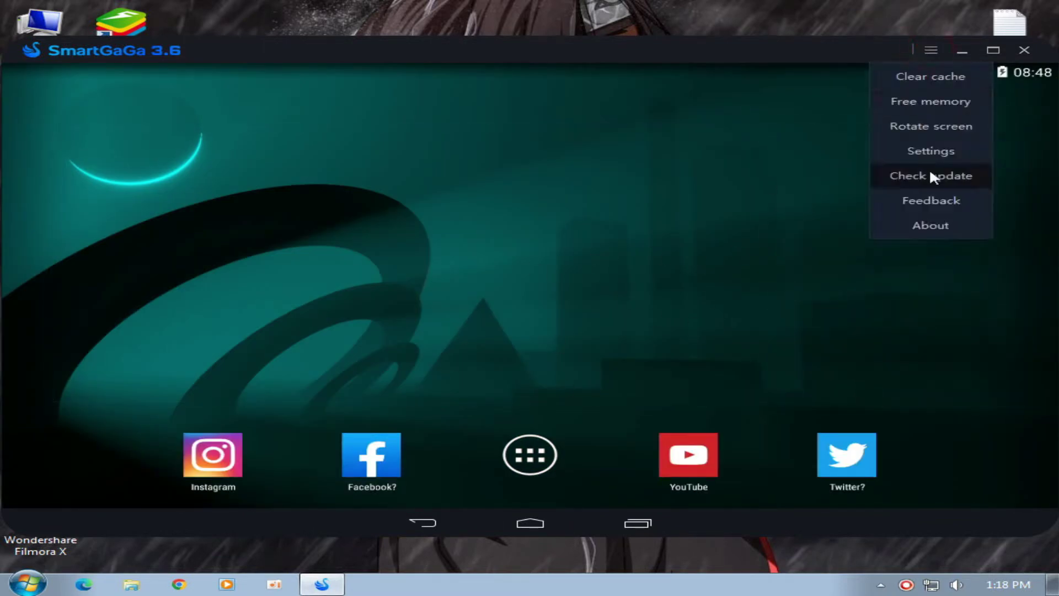
pyautogui.click(911, 229)
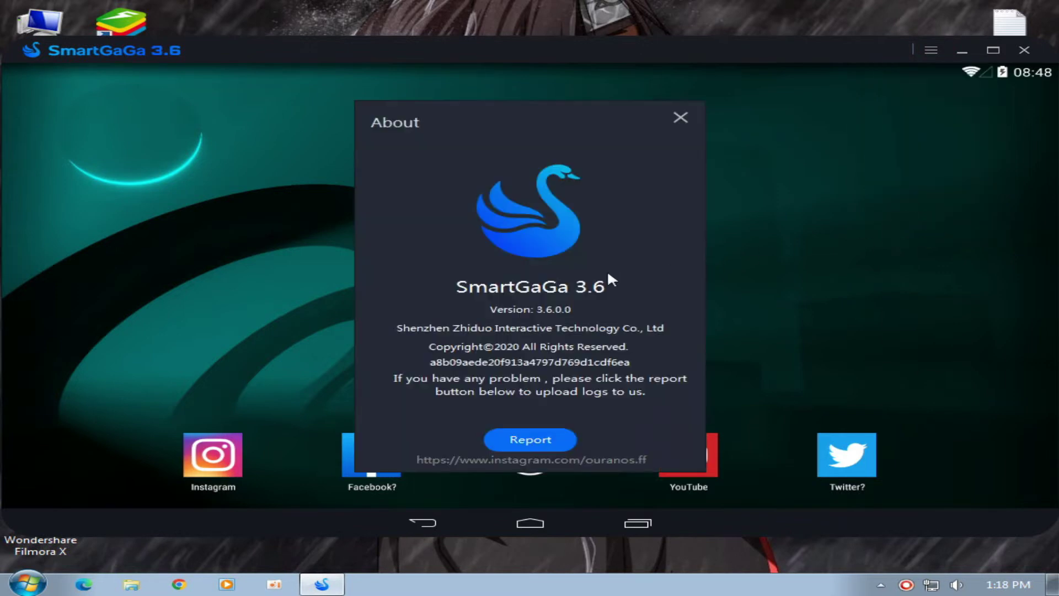
pyautogui.click(680, 117)
# In the emulator's advanced settings, choose the 960x540 (DPI 160) tablet resolution and set the CPU to 1 core
pyautogui.click(931, 50)
pyautogui.click(927, 148)
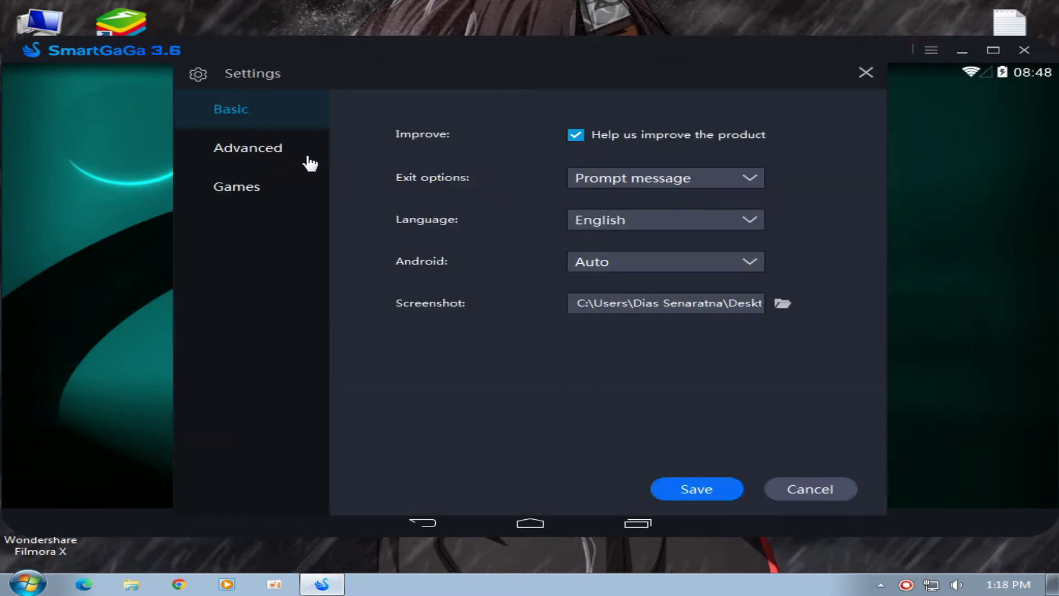
pyautogui.click(212, 148)
pyautogui.click(519, 227)
pyautogui.click(567, 259)
pyautogui.click(574, 306)
# Set the emulator's RAM to 2048M, save the settings, and confirm the restart
pyautogui.click(551, 295)
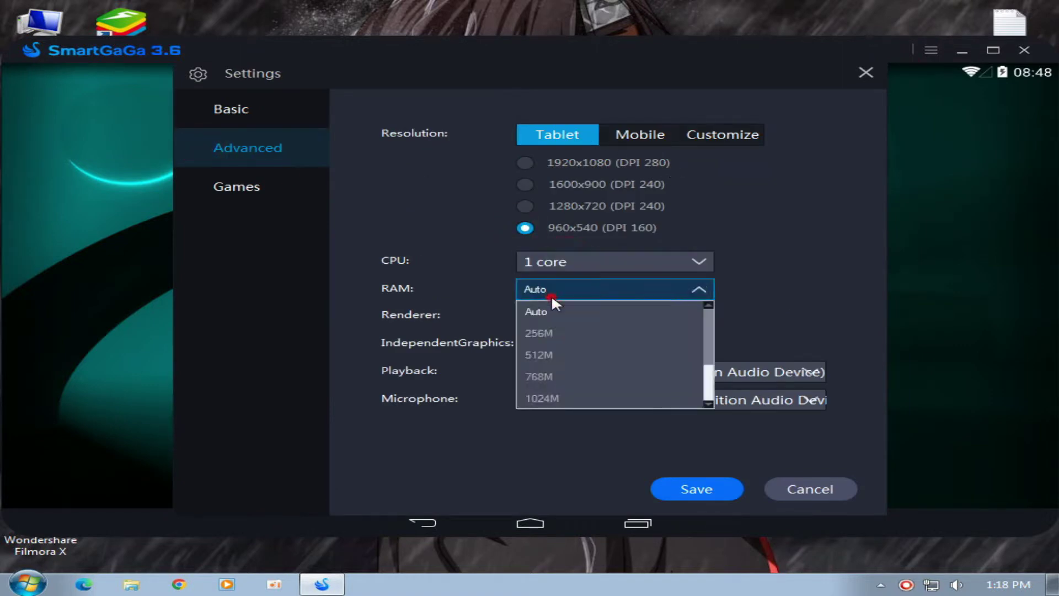
pyautogui.scroll(-6, 577, 390)
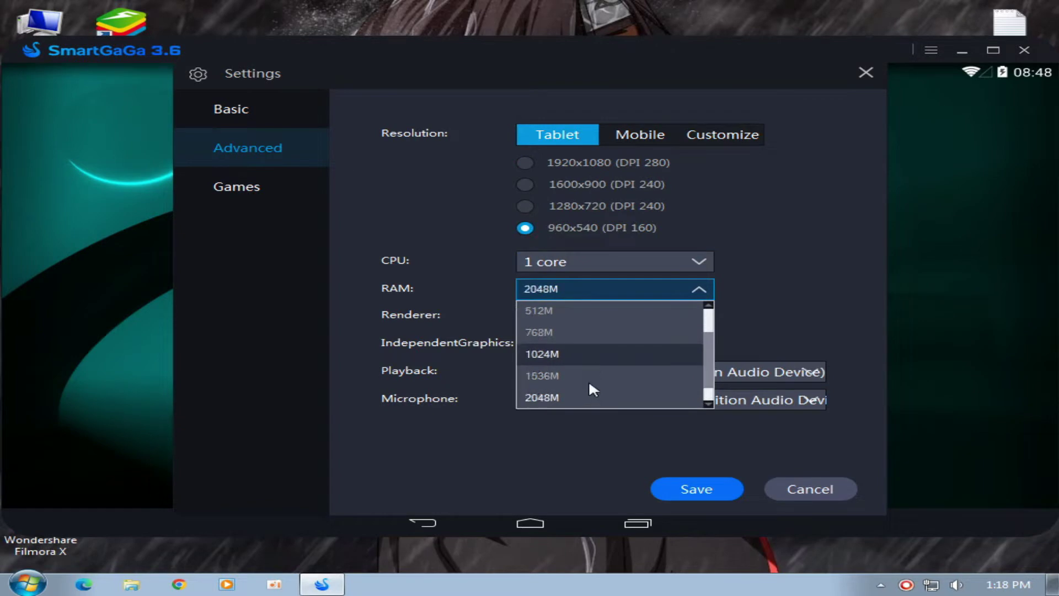
pyautogui.click(536, 396)
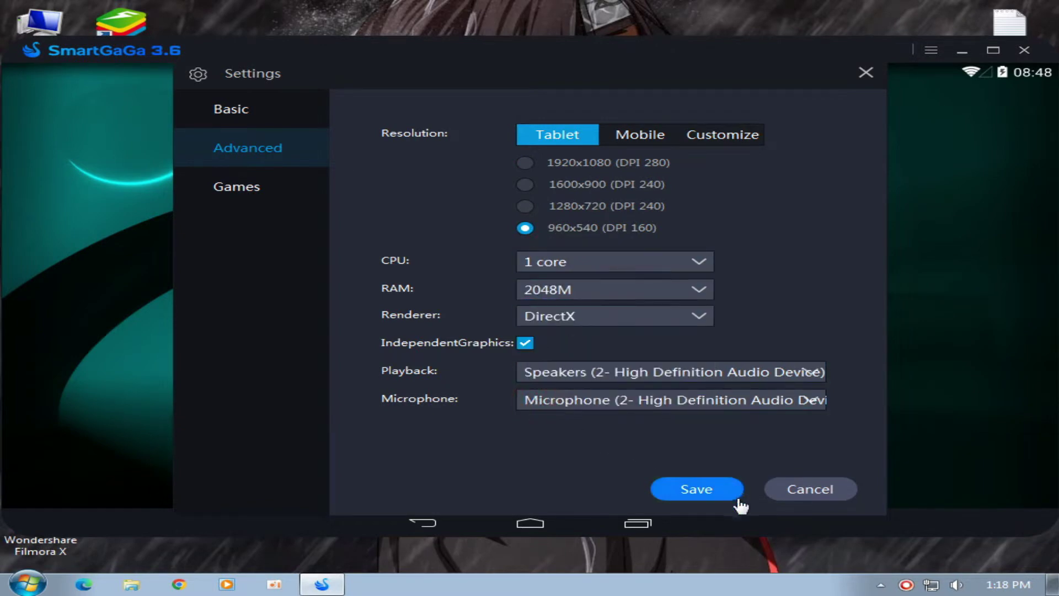
pyautogui.click(697, 489)
pyautogui.click(621, 352)
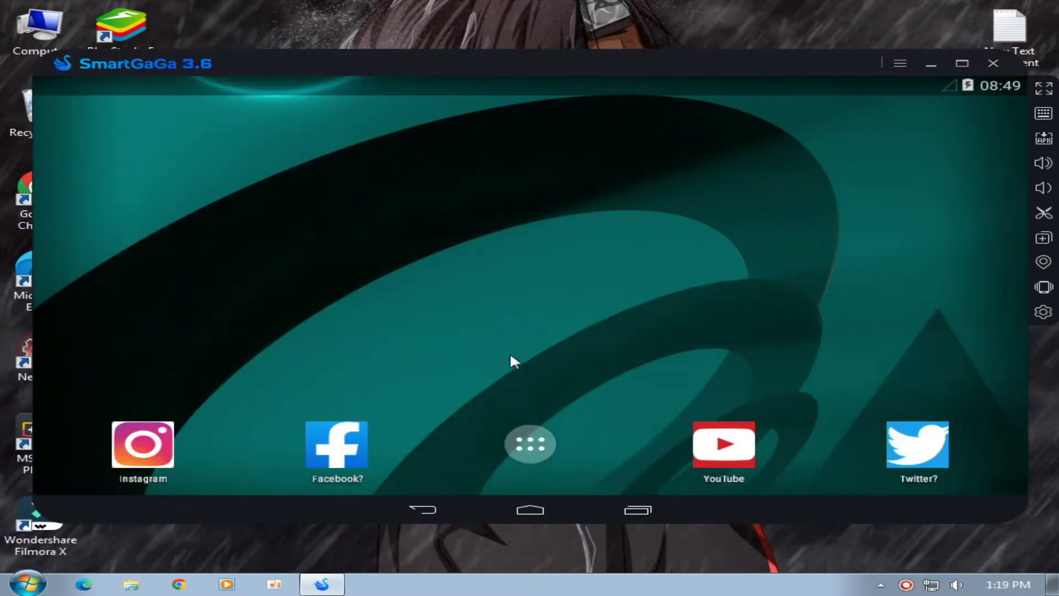
# Review the emulator's Advanced and Games settings after the restart
pyautogui.moveTo(582, 318); pyautogui.dragTo(416, 312)
pyautogui.click(900, 63)
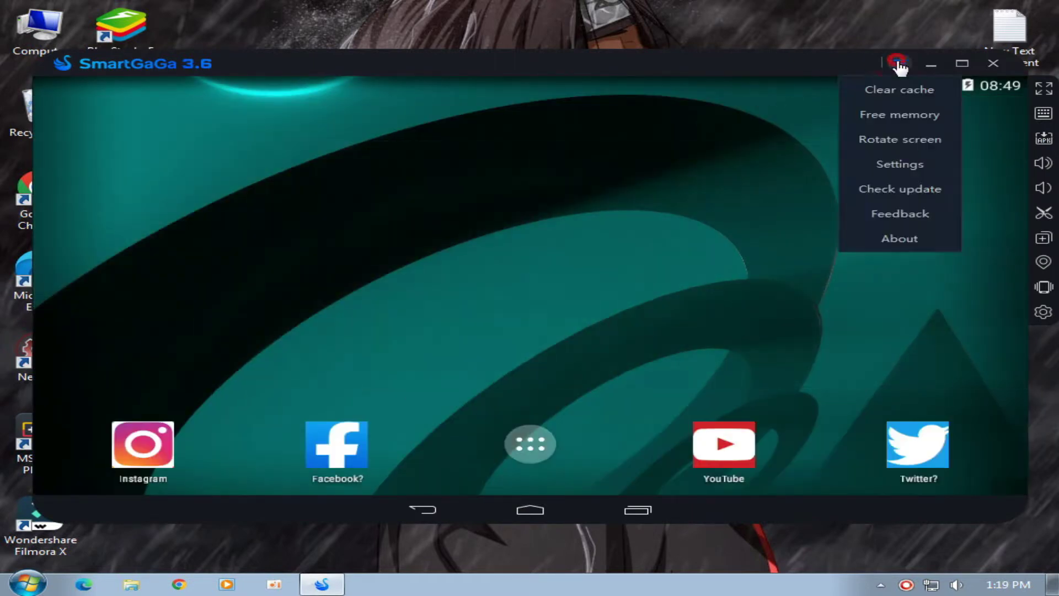
pyautogui.click(887, 158)
pyautogui.click(281, 157)
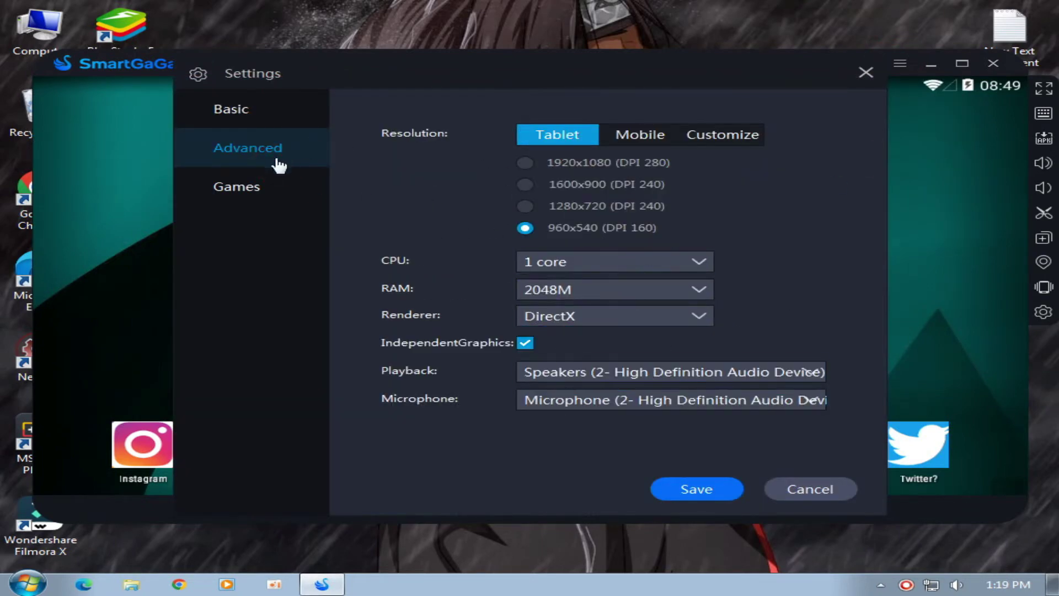
pyautogui.click(243, 187)
pyautogui.click(866, 72)
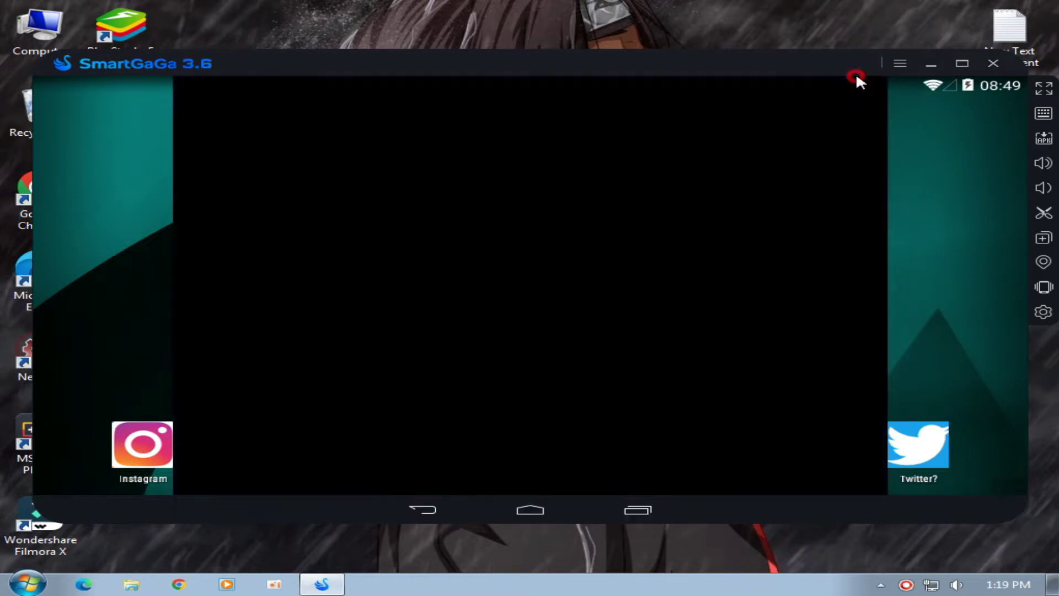
# Open the Security page in the emulated Android system settings
pyautogui.click(541, 451)
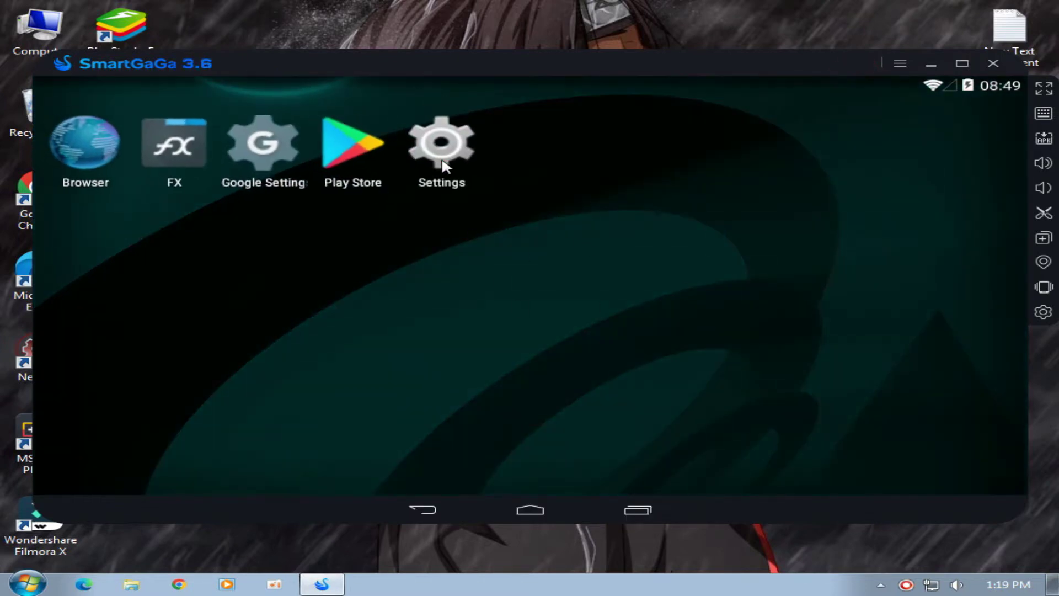
pyautogui.click(442, 161)
pyautogui.moveTo(418, 318); pyautogui.dragTo(435, 180)
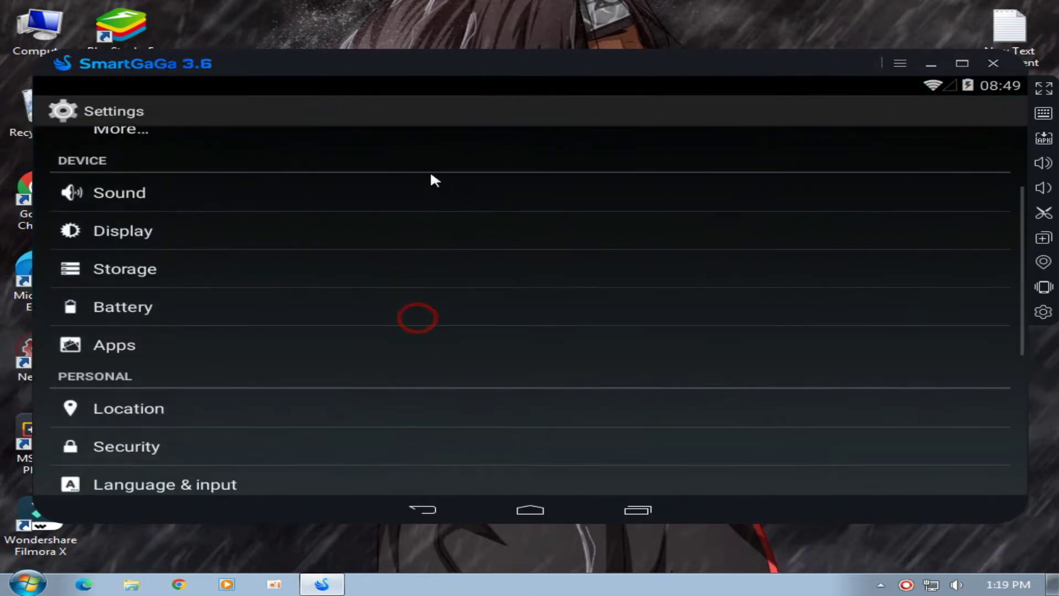
pyautogui.moveTo(328, 395); pyautogui.dragTo(357, 210)
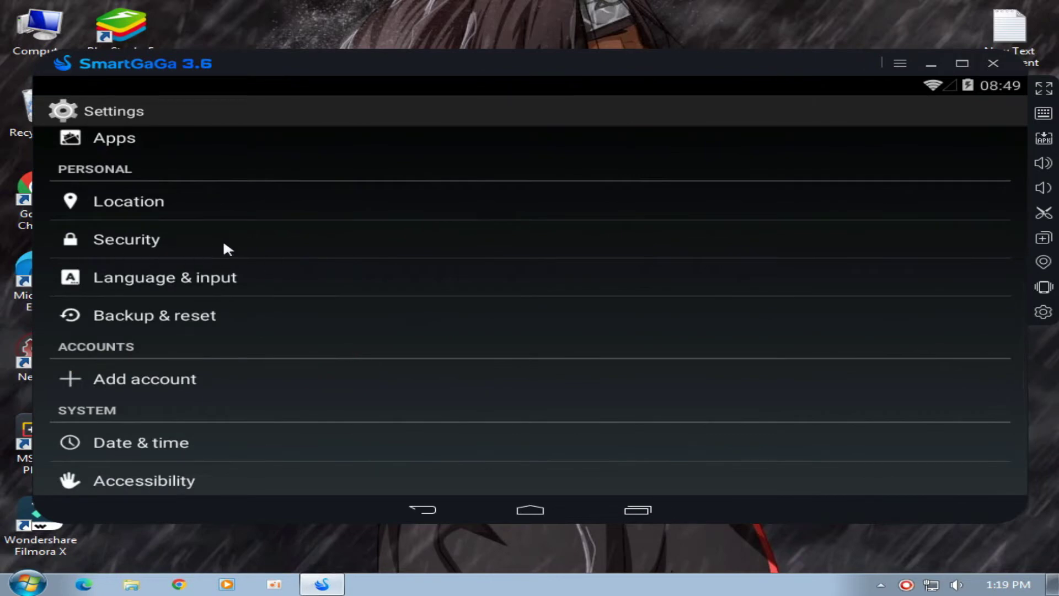
pyautogui.click(158, 243)
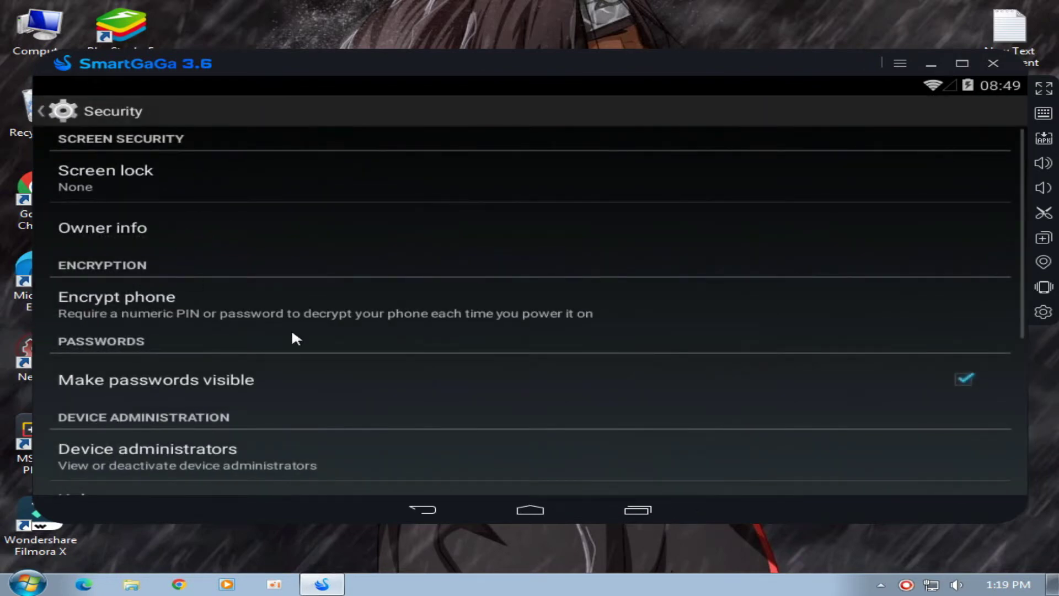
# Deactivate Find My Device under Device administrators, dismiss the error message, and reopen the administrators list
pyautogui.moveTo(345, 310); pyautogui.dragTo(354, 182)
pyautogui.moveTo(316, 372); pyautogui.dragTo(323, 248)
pyautogui.click(316, 215)
pyautogui.click(447, 165)
pyautogui.click(797, 477)
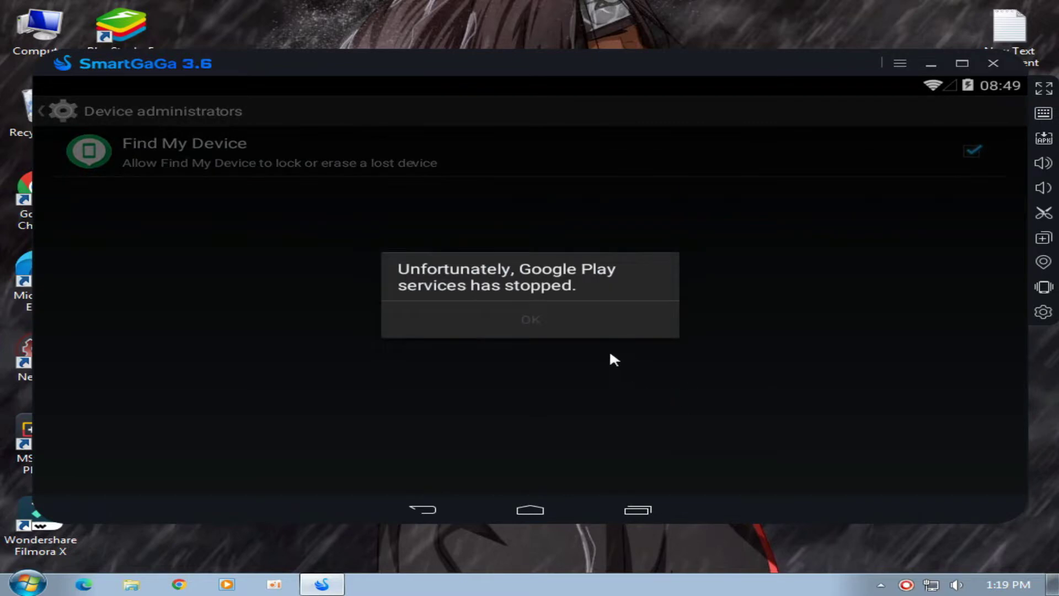
pyautogui.click(516, 320)
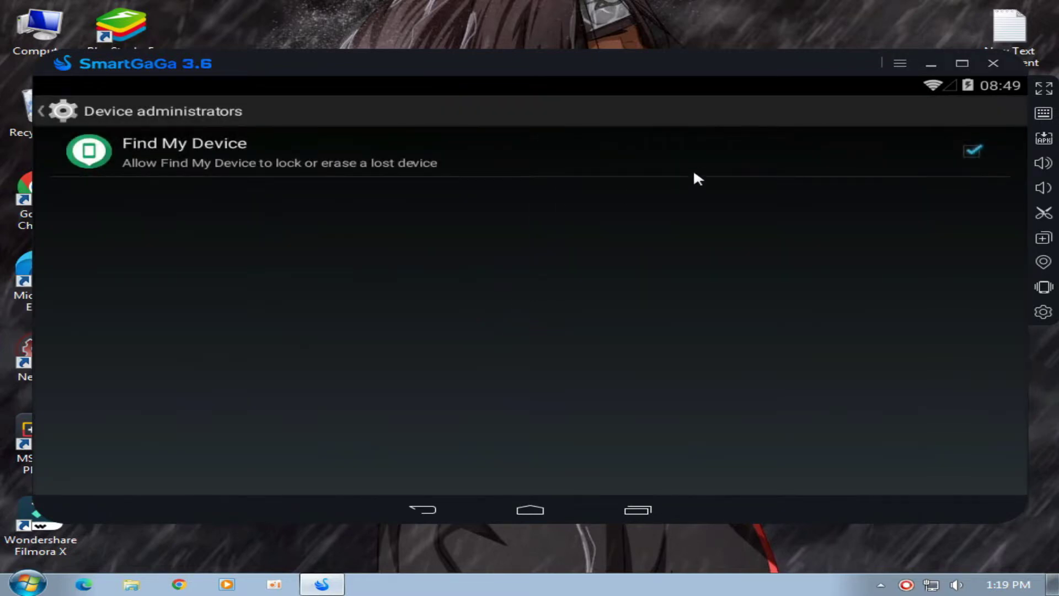
pyautogui.click(81, 117)
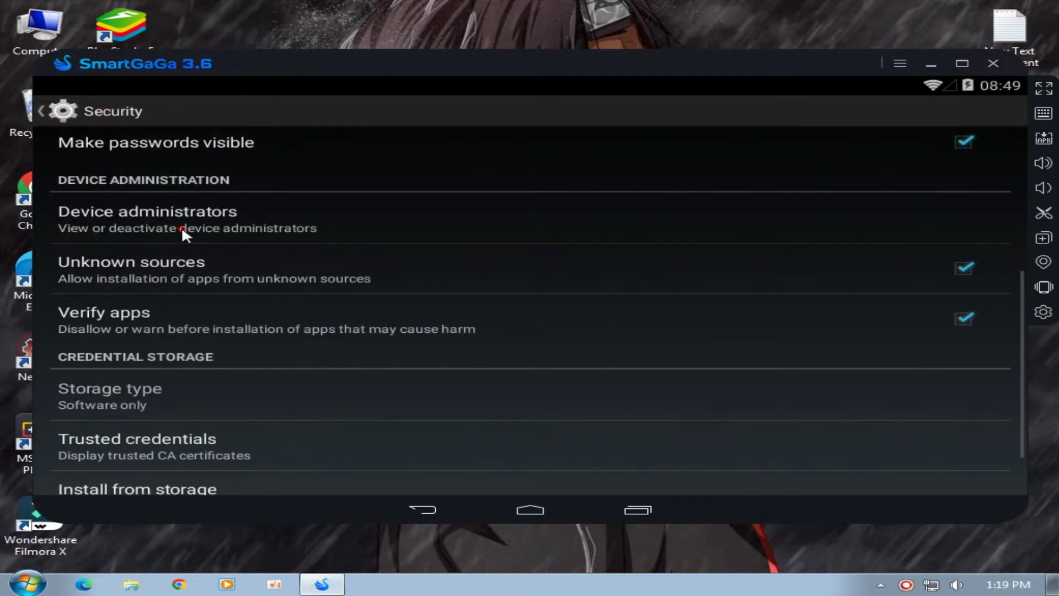
pyautogui.click(613, 205)
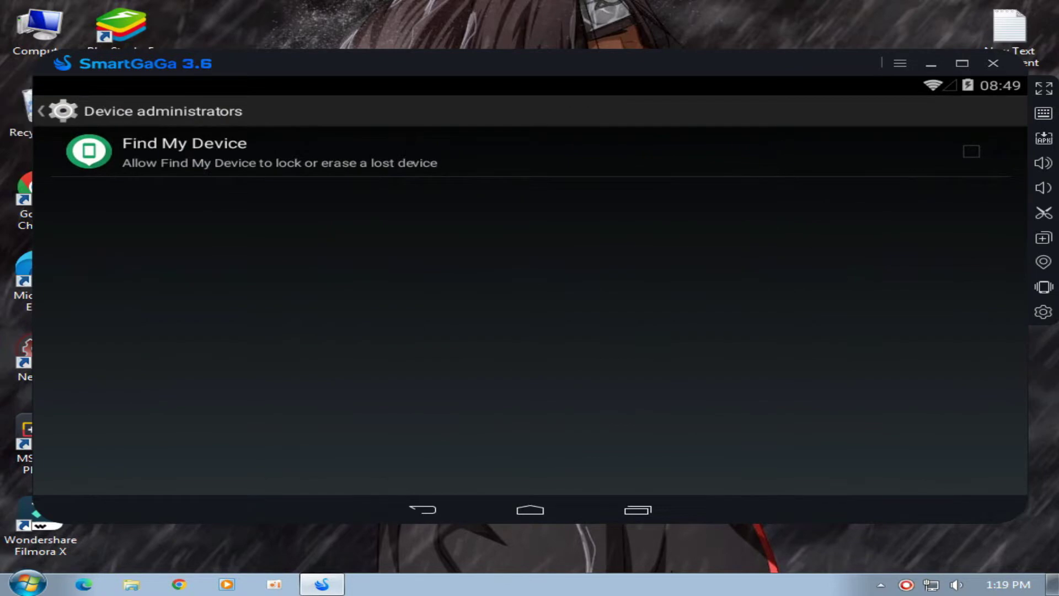
# Return to the Security page and review its device administration and credential storage options
pyautogui.click(66, 109)
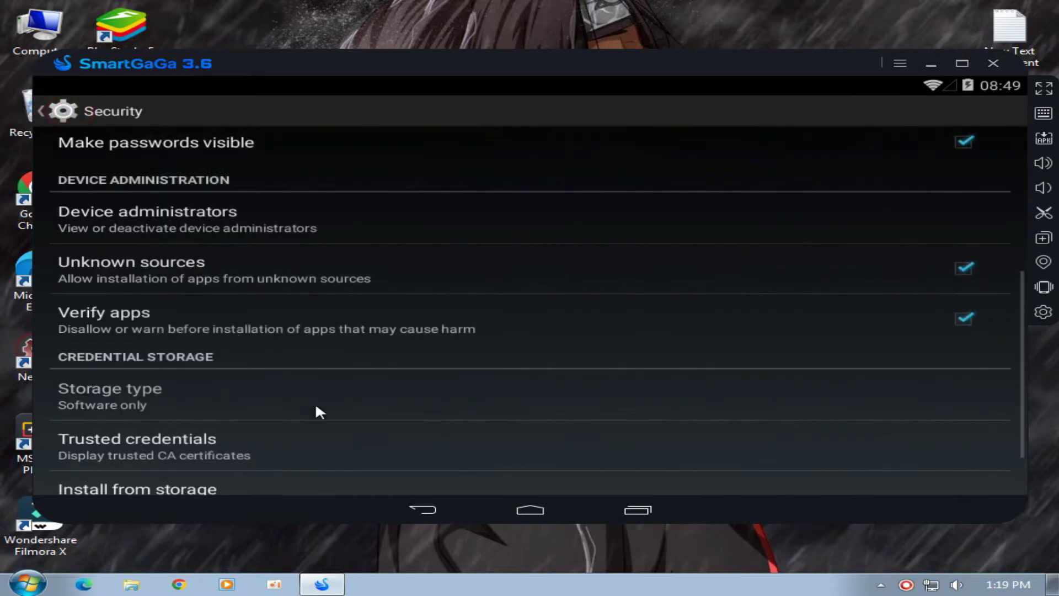
pyautogui.moveTo(302, 424); pyautogui.dragTo(312, 252)
pyautogui.moveTo(163, 430); pyautogui.dragTo(259, 443)
pyautogui.scroll(-1, 251, 419)
pyautogui.scroll(-3, 276, 403)
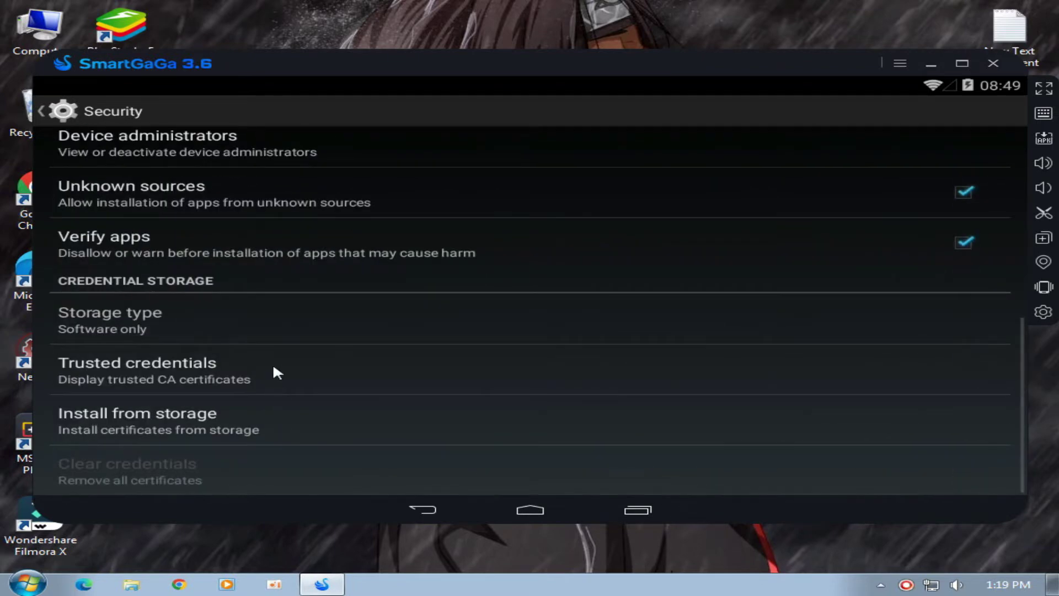
pyautogui.scroll(3, 367, 302)
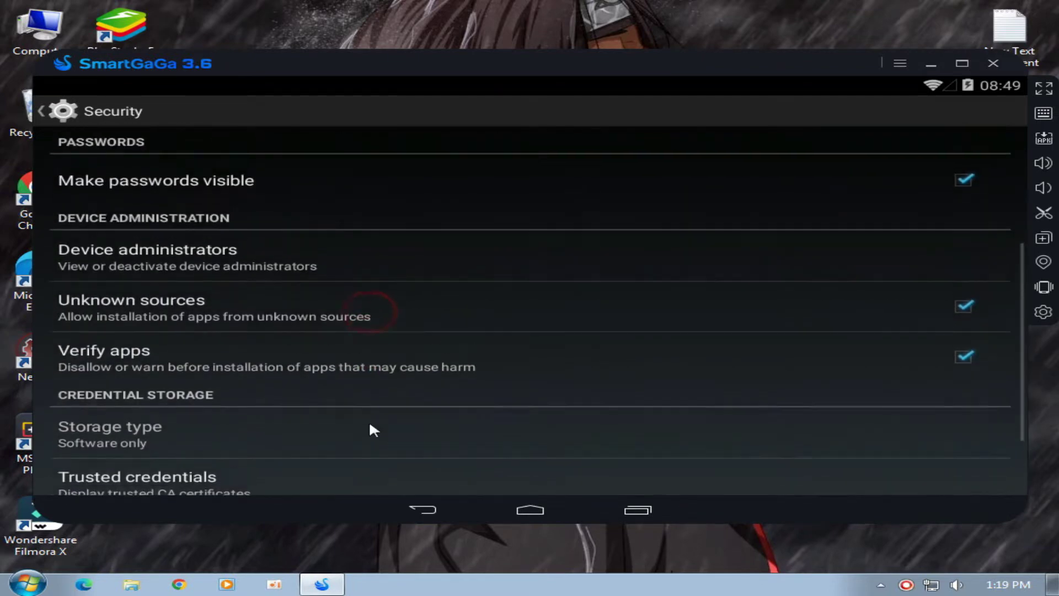
pyautogui.scroll(4, 313, 222)
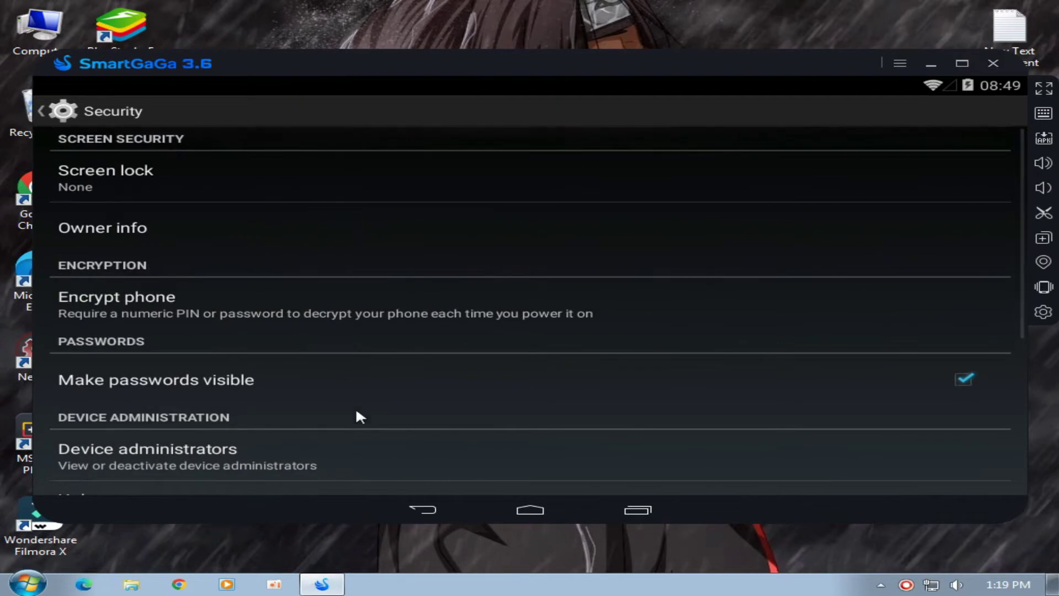
pyautogui.scroll(-4, 362, 362)
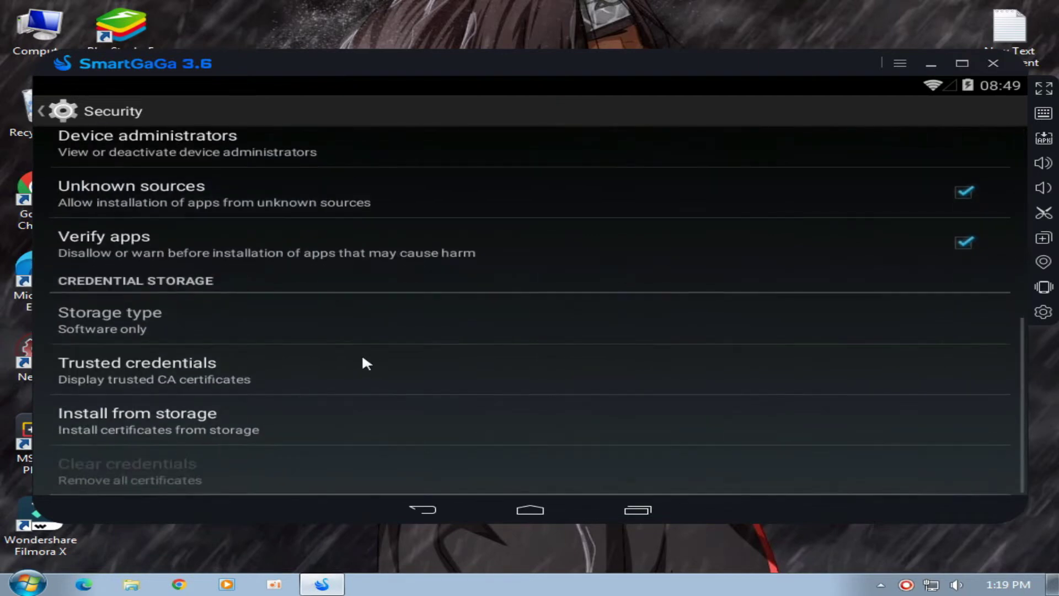
# Open the Apps page of the Android settings and find Google Play services in the list of all apps
pyautogui.click(82, 105)
pyautogui.scroll(-2, 215, 351)
pyautogui.scroll(5, 215, 350)
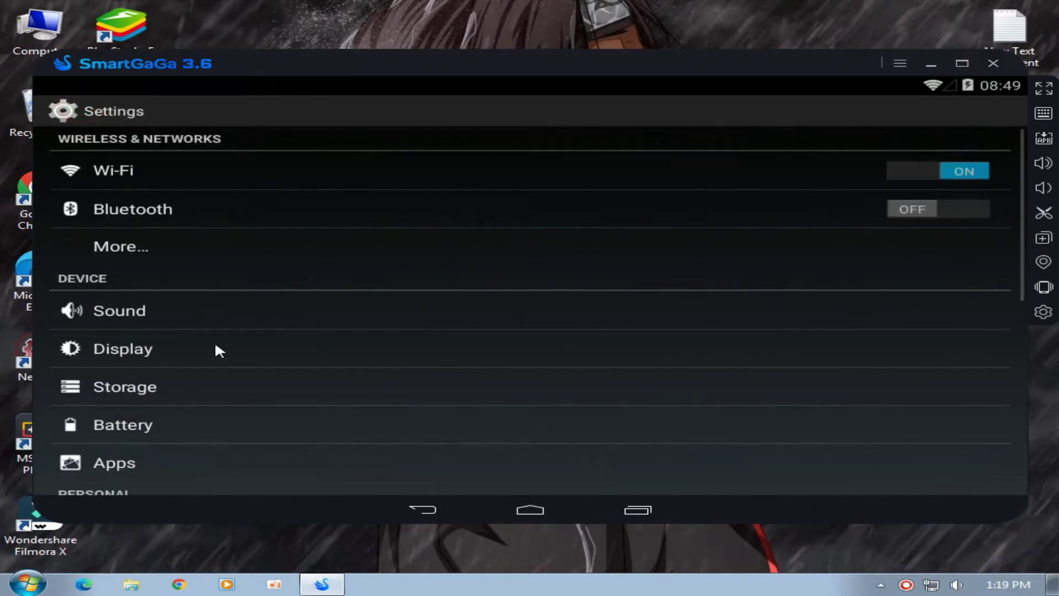
pyautogui.click(182, 464)
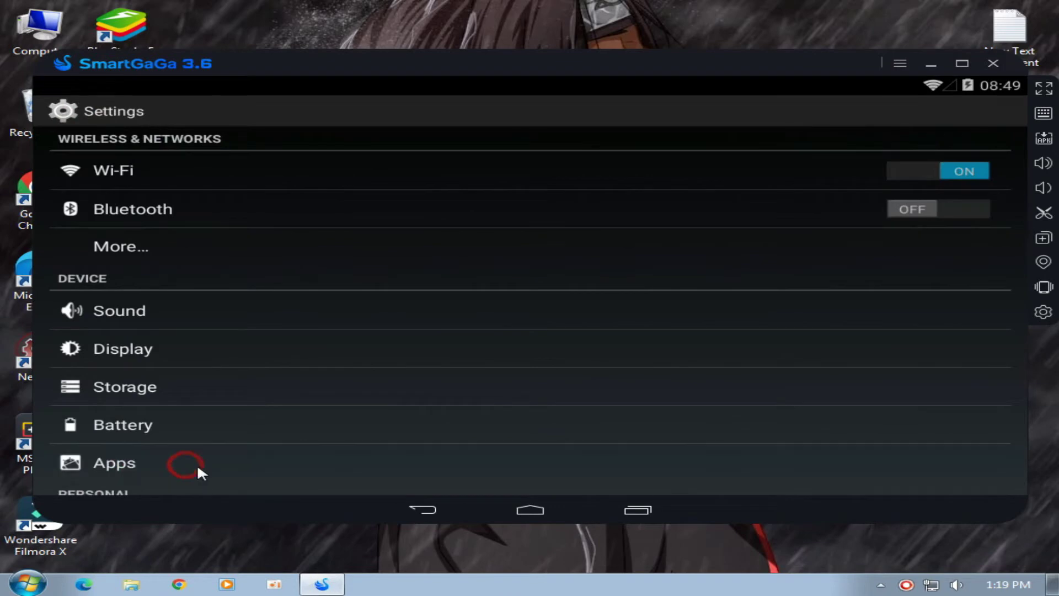
pyautogui.moveTo(814, 315); pyautogui.dragTo(563, 321)
pyautogui.moveTo(689, 315); pyautogui.dragTo(552, 317)
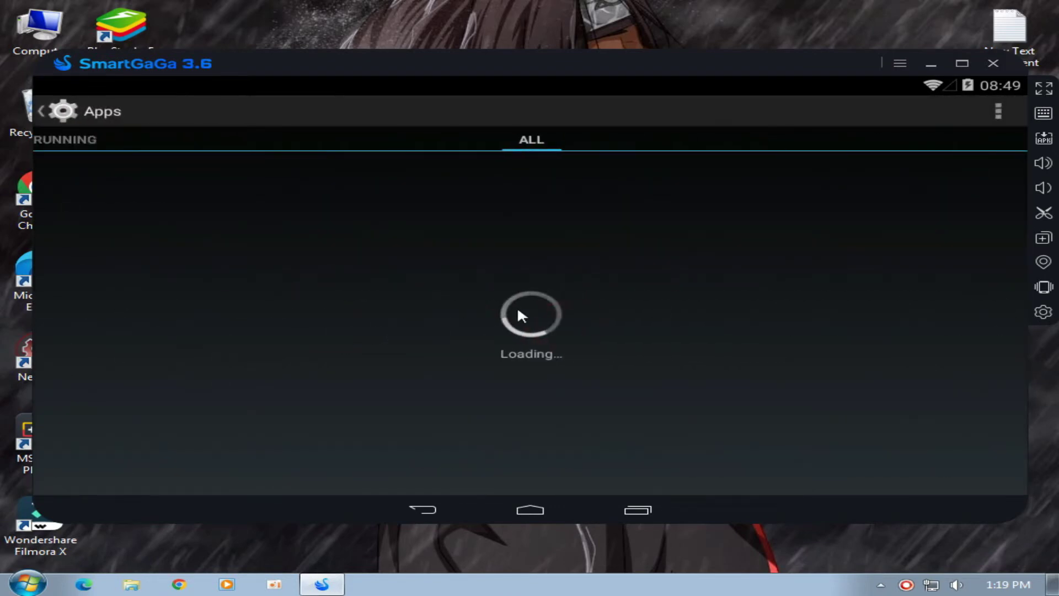
pyautogui.moveTo(569, 390); pyautogui.dragTo(579, 191)
pyautogui.moveTo(550, 416); pyautogui.dragTo(539, 295)
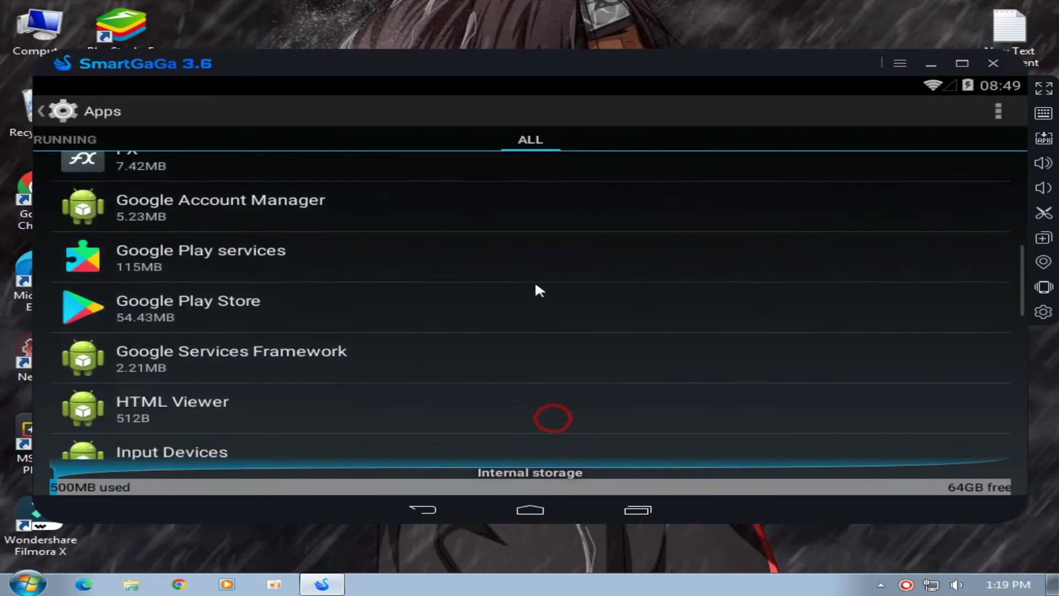
# Disable and force stop Google Play services, confirming both warnings, and return to the app list
pyautogui.click(236, 247)
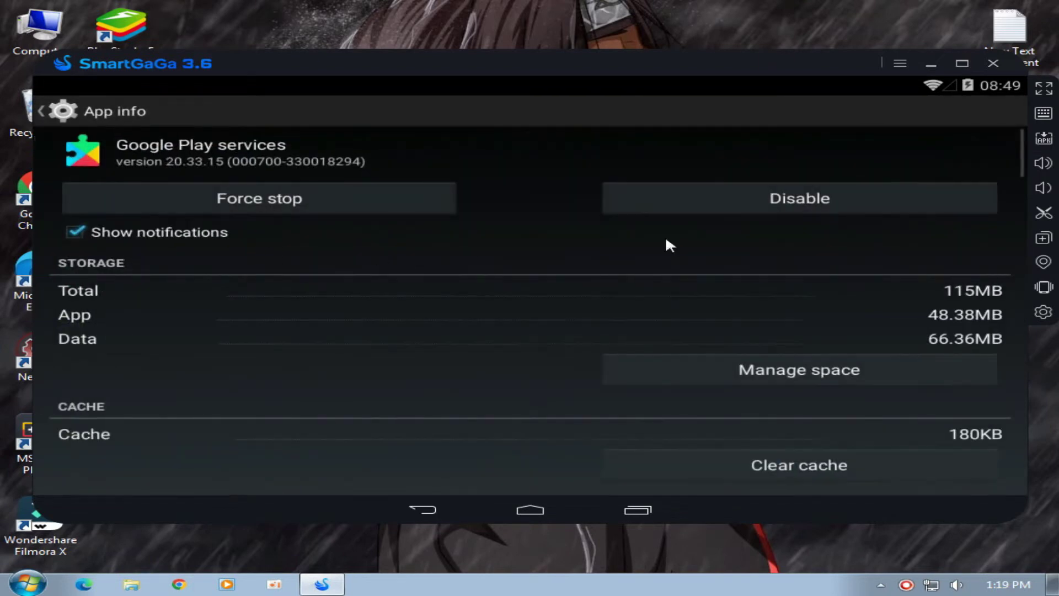
pyautogui.click(796, 205)
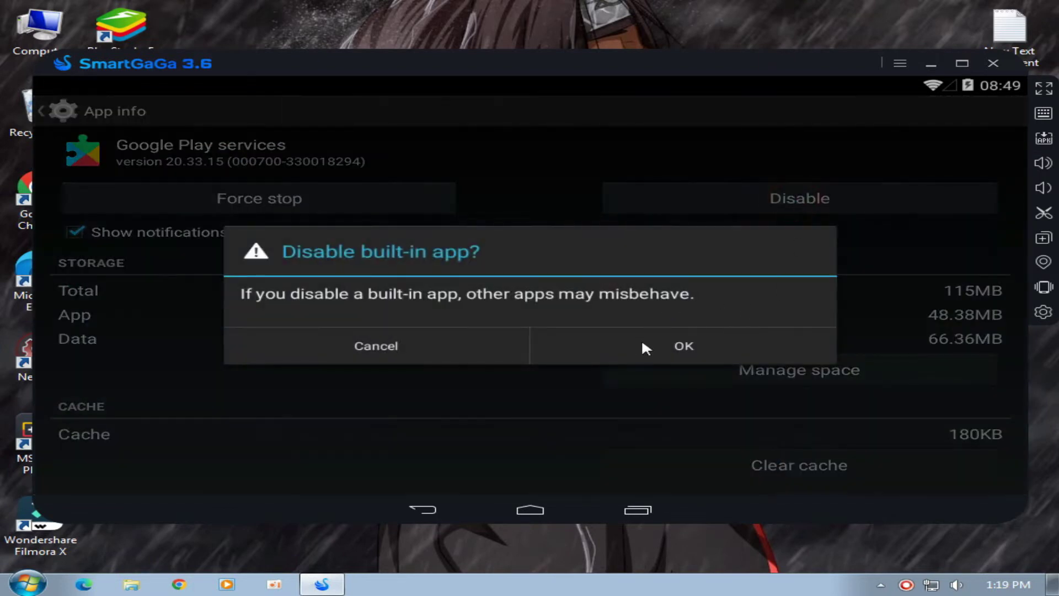
pyautogui.click(605, 344)
pyautogui.click(307, 197)
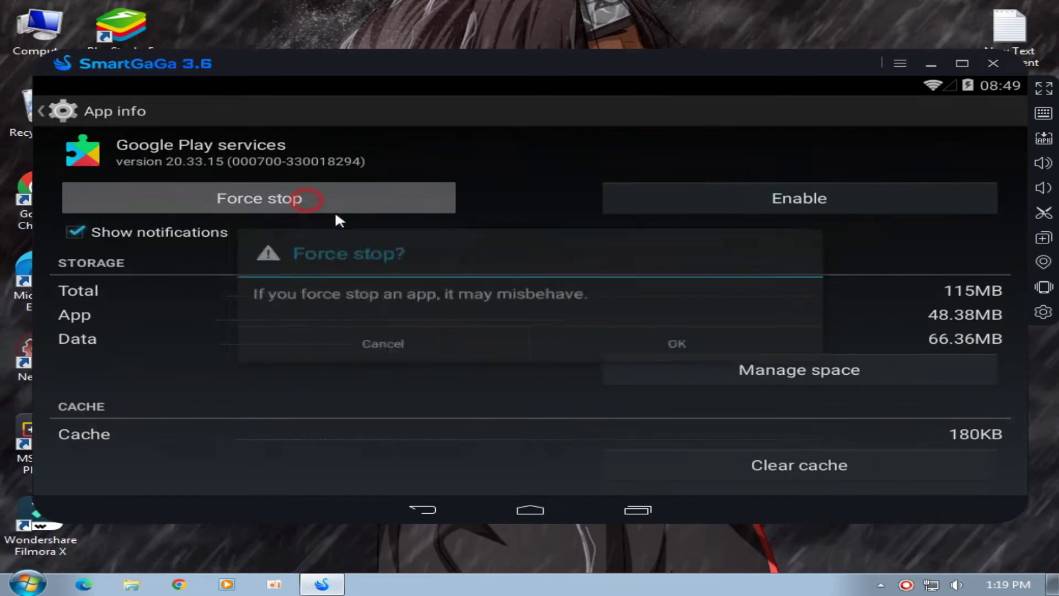
pyautogui.click(623, 338)
pyautogui.click(88, 113)
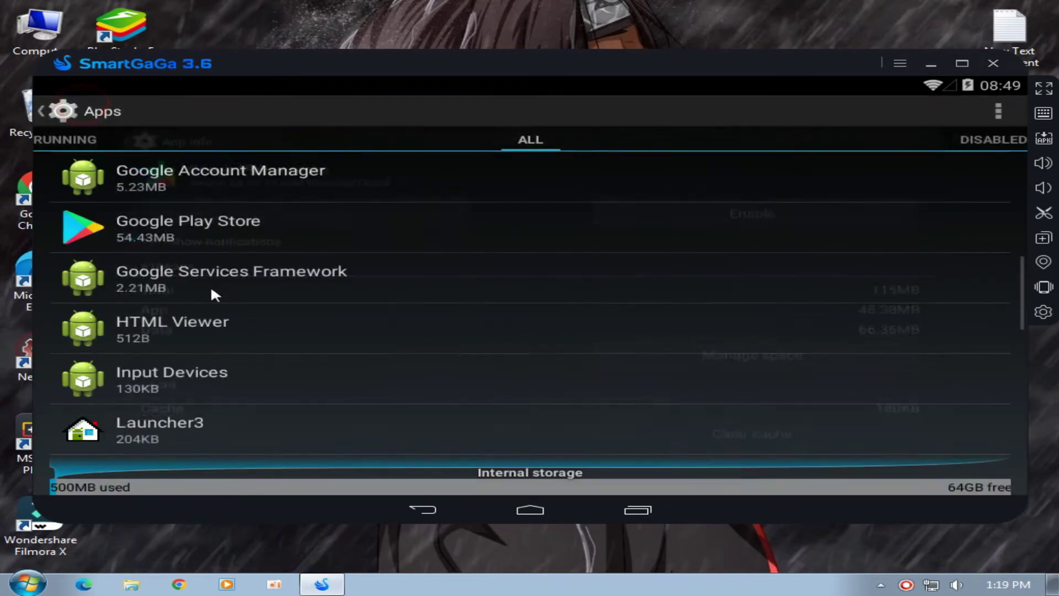
# Disable and force stop Google Play Store and clear its data, confirming each prompt
pyautogui.click(524, 237)
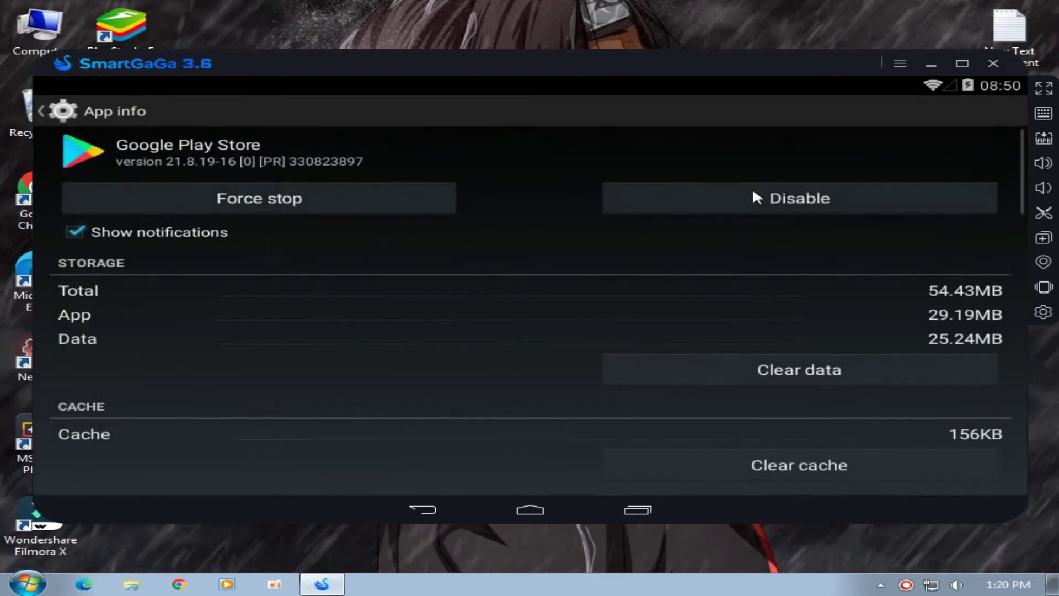
pyautogui.click(756, 196)
pyautogui.click(620, 340)
pyautogui.click(331, 199)
pyautogui.click(624, 342)
pyautogui.click(740, 380)
pyautogui.click(677, 356)
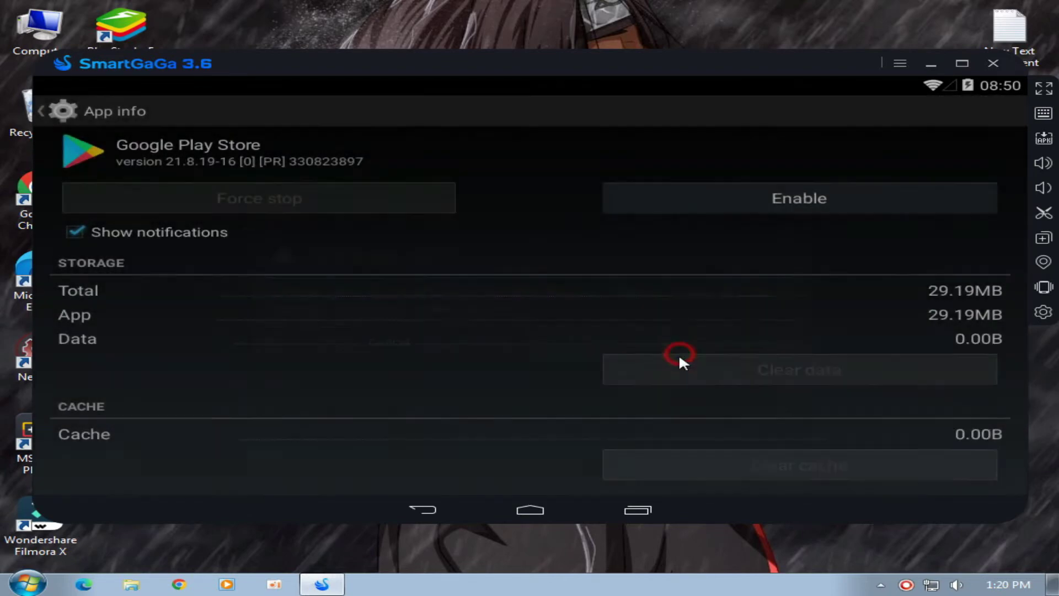
# Return to the app list and check which apps are listed as disabled
pyautogui.click(74, 118)
pyautogui.moveTo(276, 367)
pyautogui.mouseDown()
pyautogui.moveTo(288, 191)
pyautogui.moveTo(260, 243)
pyautogui.moveTo(264, 364)
pyautogui.mouseUp()
pyautogui.moveTo(260, 241); pyautogui.dragTo(268, 360)
pyautogui.moveTo(287, 258); pyautogui.dragTo(313, 403)
pyautogui.moveTo(496, 293); pyautogui.dragTo(175, 315)
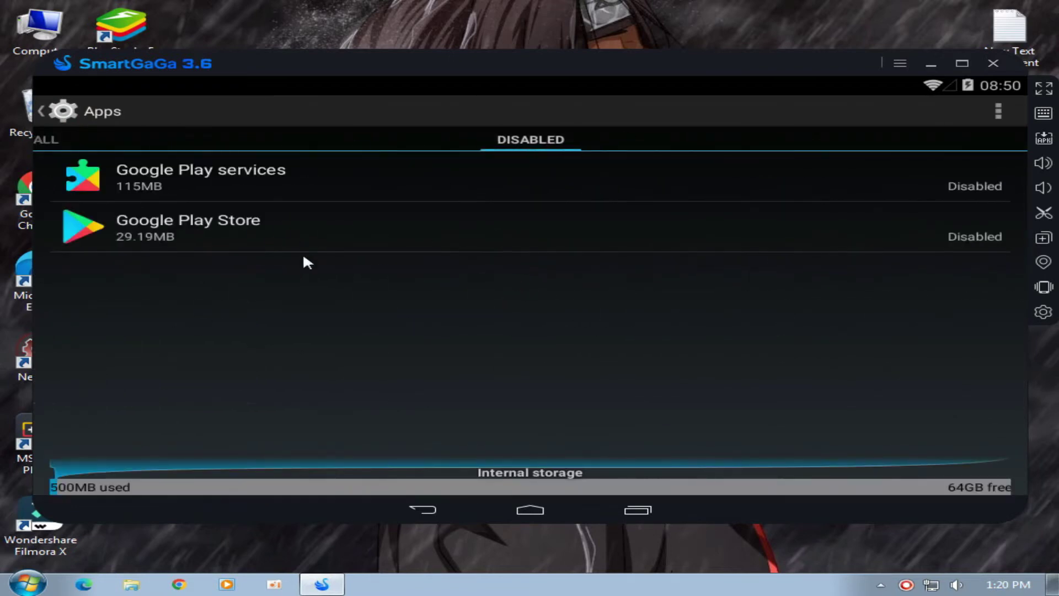
# Close Settings from the emulator's recent apps and return to the home screen
pyautogui.click(638, 510)
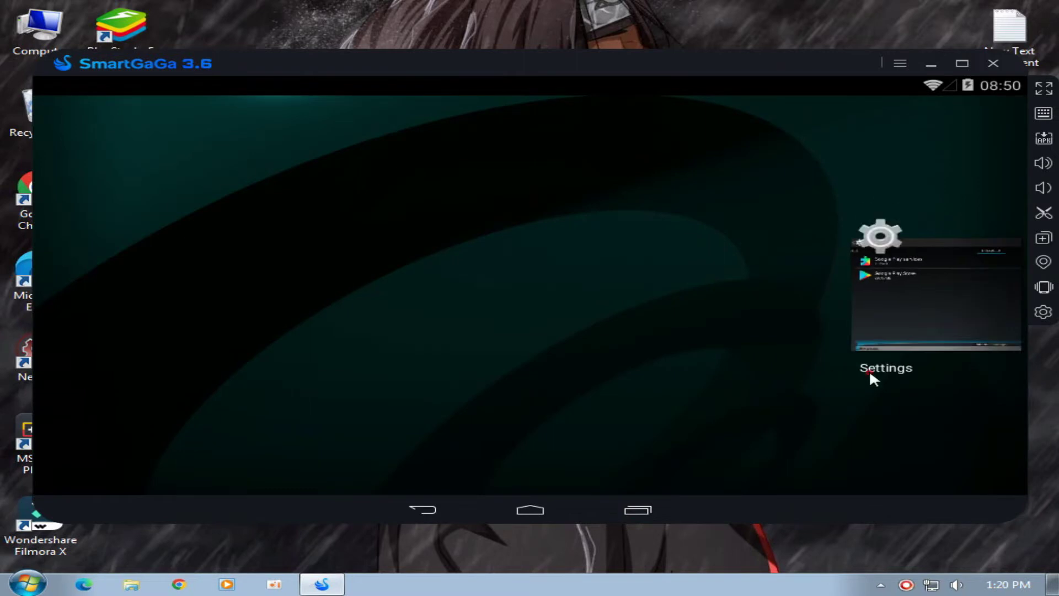
pyautogui.moveTo(869, 371); pyautogui.dragTo(716, 317)
pyautogui.click(796, 286)
pyautogui.click(528, 511)
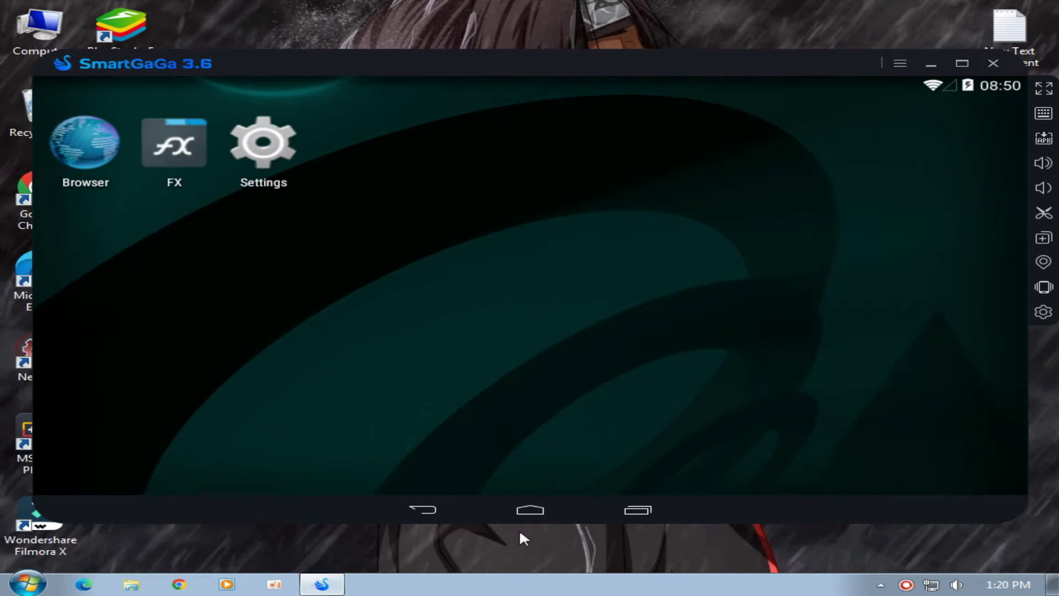
pyautogui.click(536, 513)
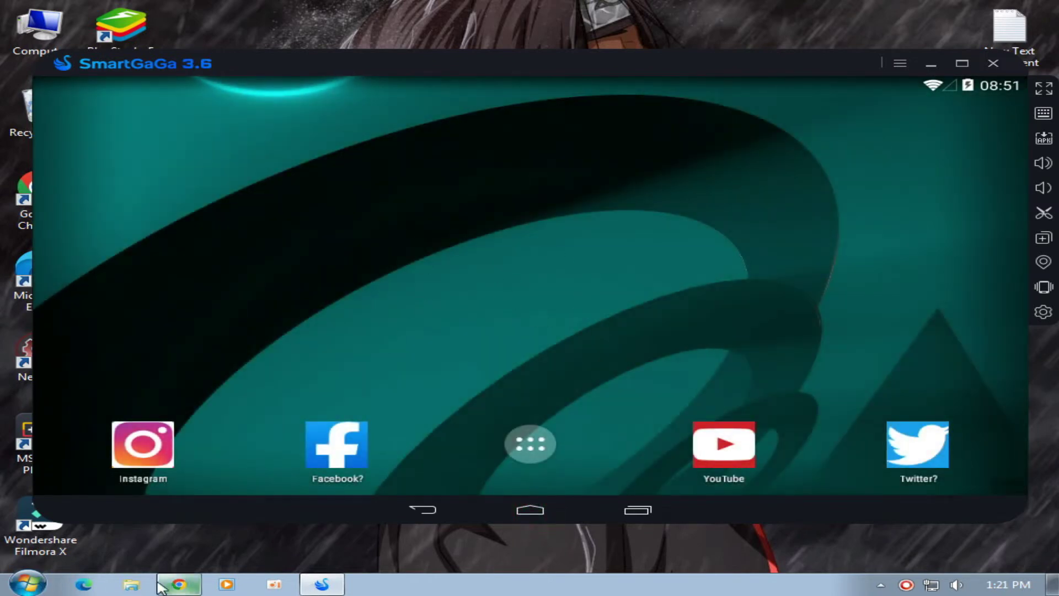
# Switch to Chrome and review the Garena Free Fire APK and OBB details on the obbdownload.com page
pyautogui.click(178, 585)
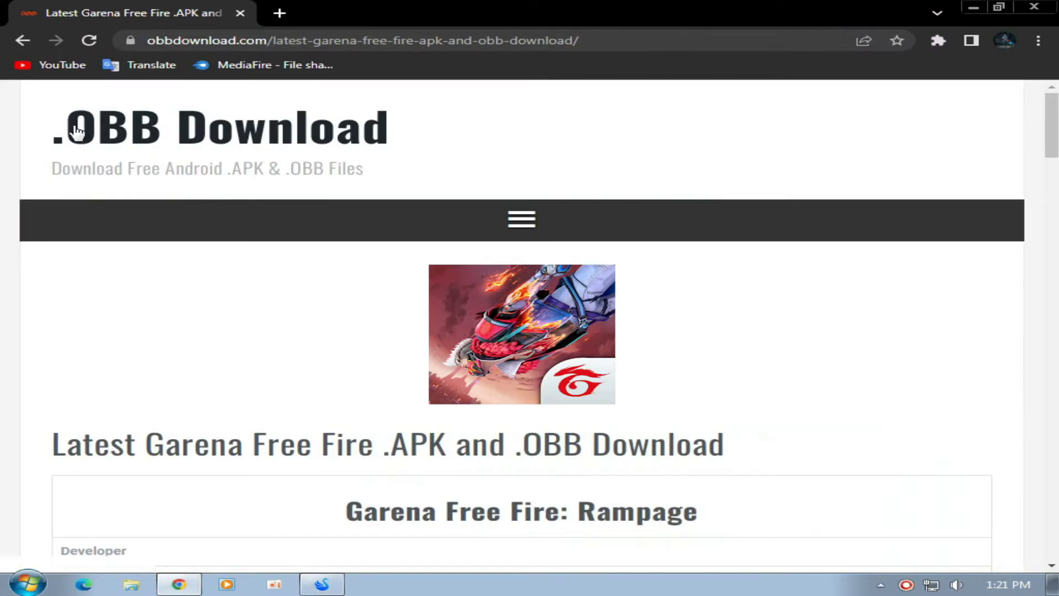
pyautogui.moveTo(63, 447); pyautogui.dragTo(726, 441)
pyautogui.click(524, 442)
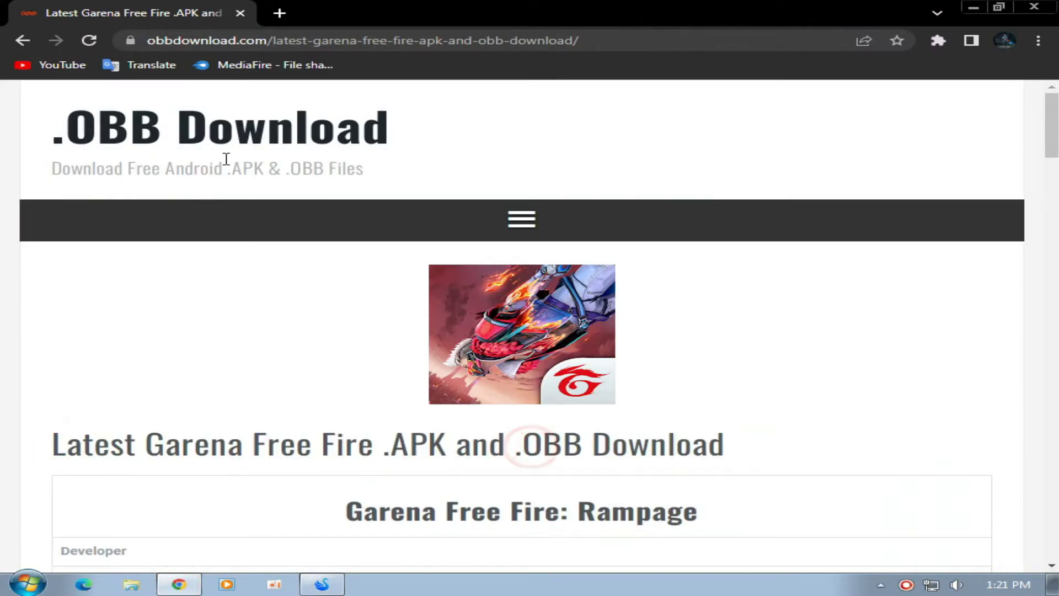
pyautogui.scroll(-5, 219, 271)
pyautogui.tripleClick(340, 208)
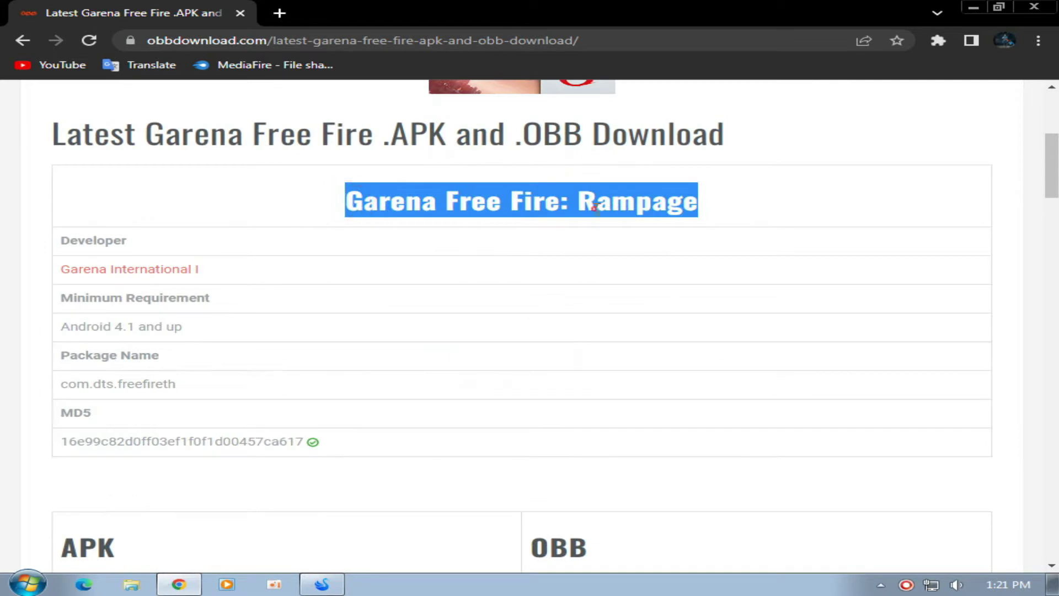
pyautogui.scroll(-6, 517, 245)
pyautogui.moveTo(54, 158); pyautogui.dragTo(190, 173)
pyautogui.click(186, 169)
# Start the Free Fire 1.90.1 APK download and cancel it in the downloads list
pyautogui.click(156, 330)
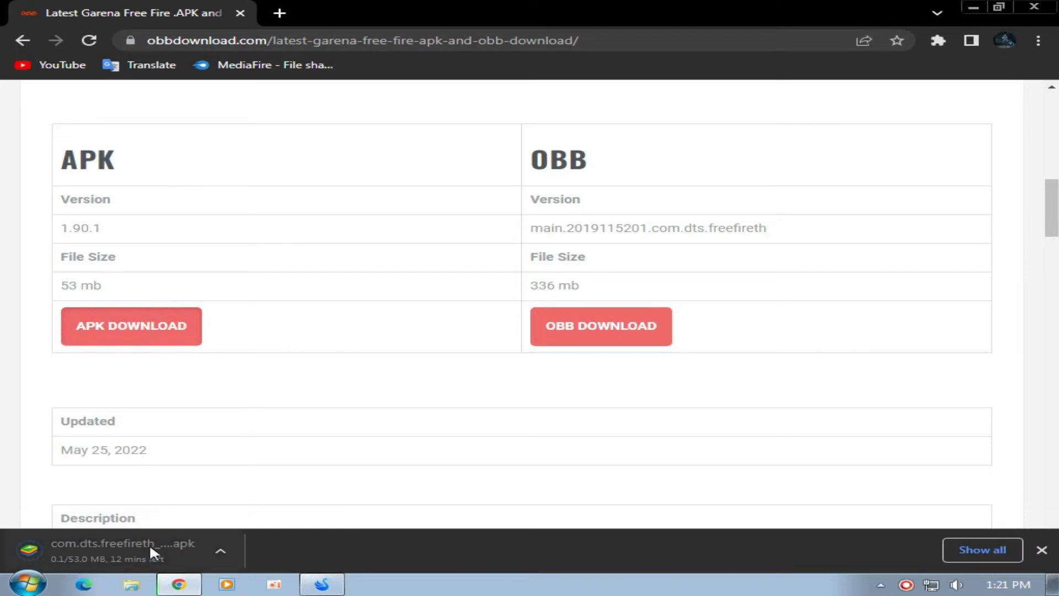
pyautogui.click(959, 548)
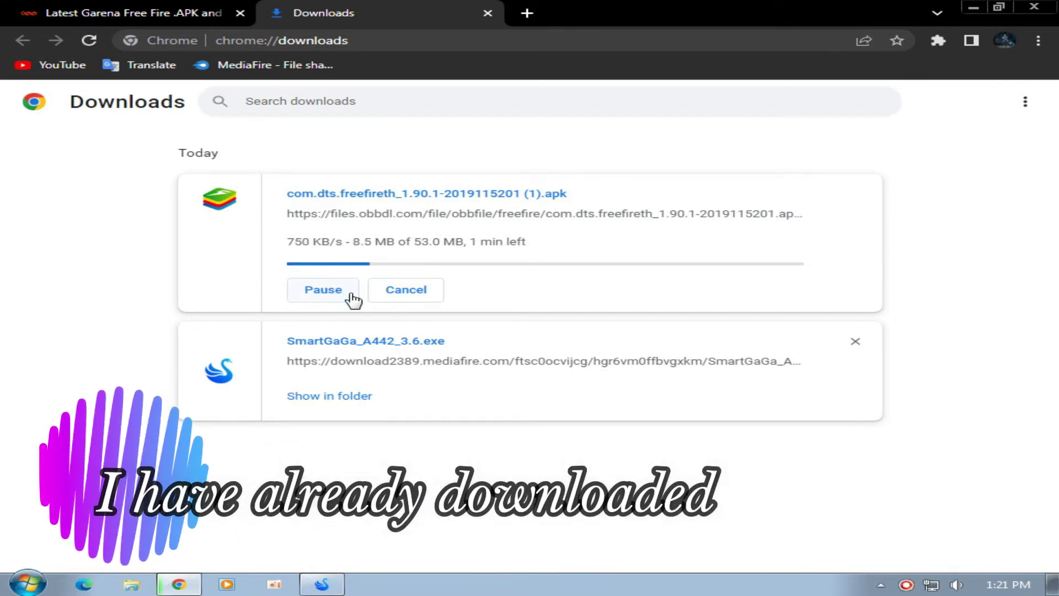
pyautogui.click(395, 288)
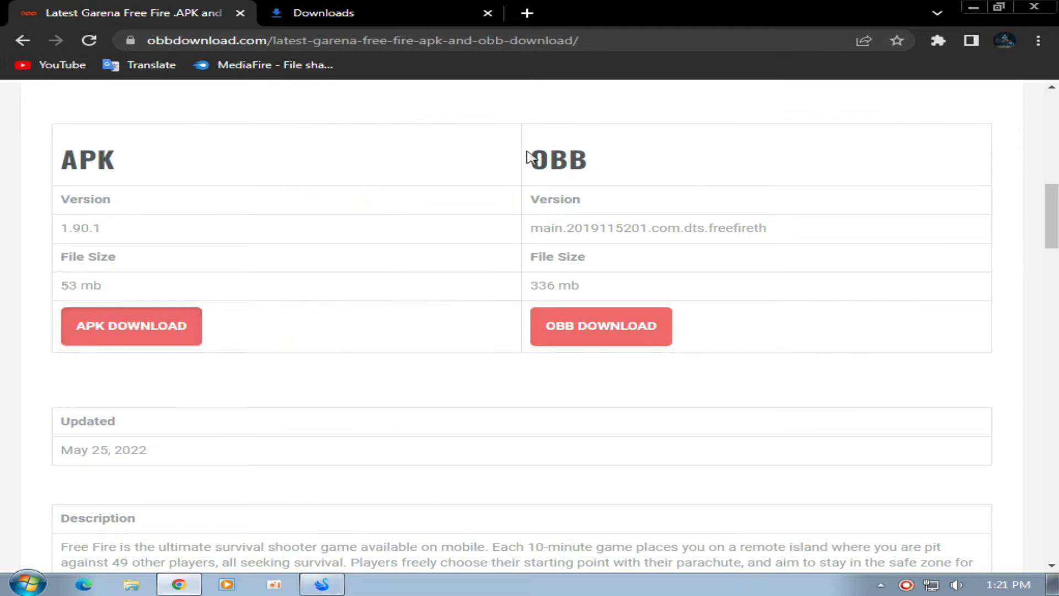
# Start the main.2019115201.com.dts.freefireth OBB download from the Free Fire page and cancel it in the downloads list
pyautogui.doubleClick(530, 158)
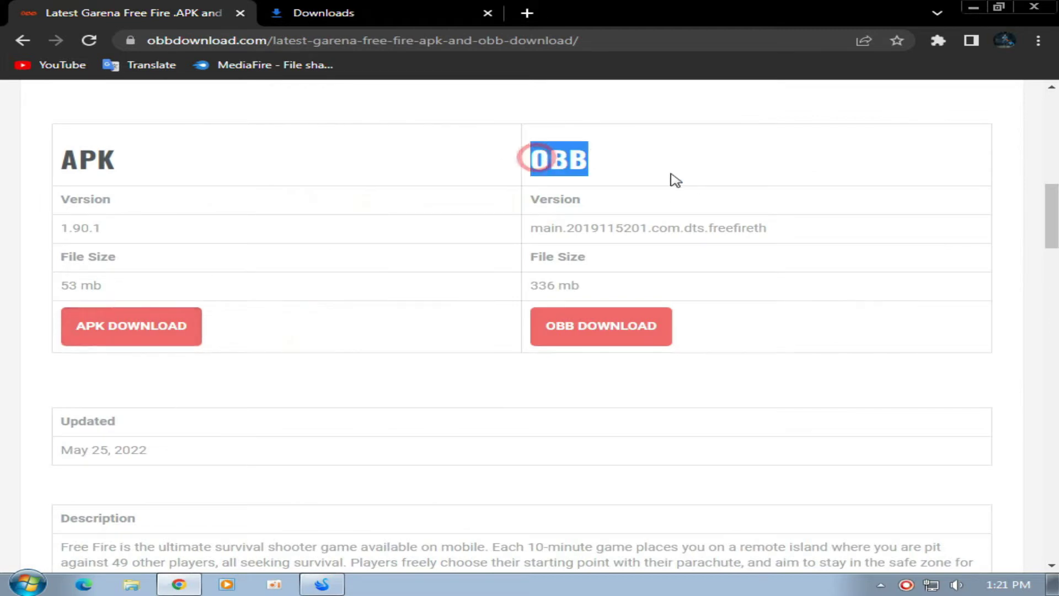
pyautogui.click(603, 168)
pyautogui.click(633, 329)
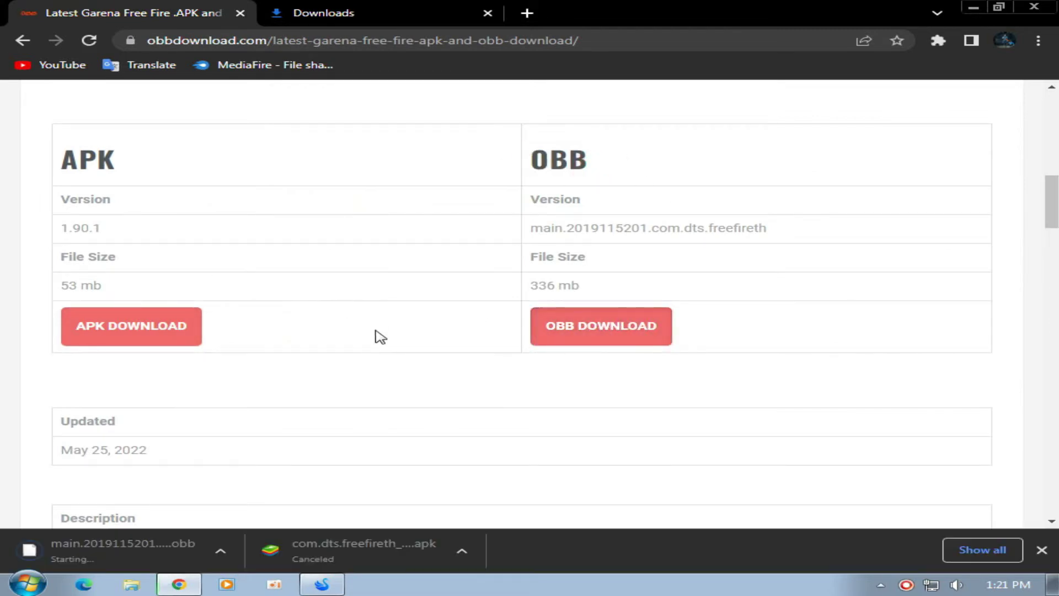
pyautogui.click(982, 547)
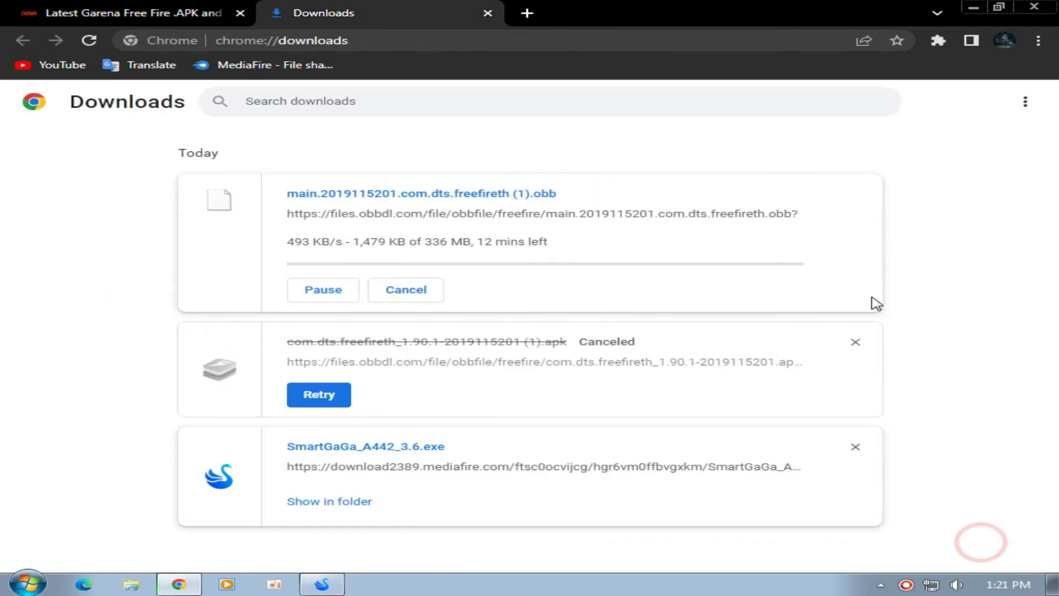
pyautogui.moveTo(290, 194); pyautogui.dragTo(690, 193)
pyautogui.click(689, 191)
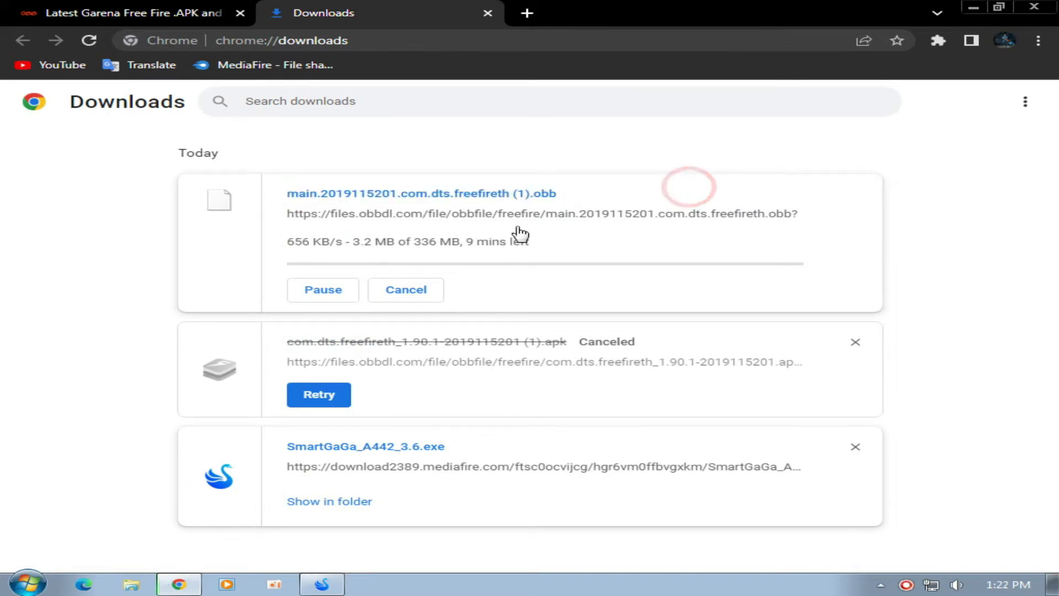
pyautogui.click(401, 302)
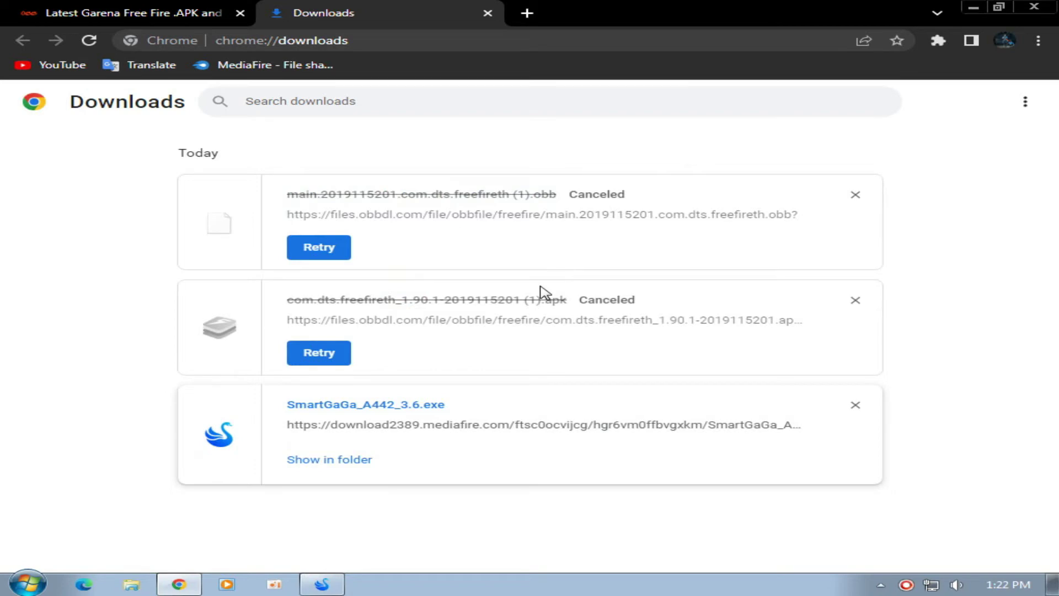
# Go back to the Free Fire download page and close the browser
pyautogui.click(80, 7)
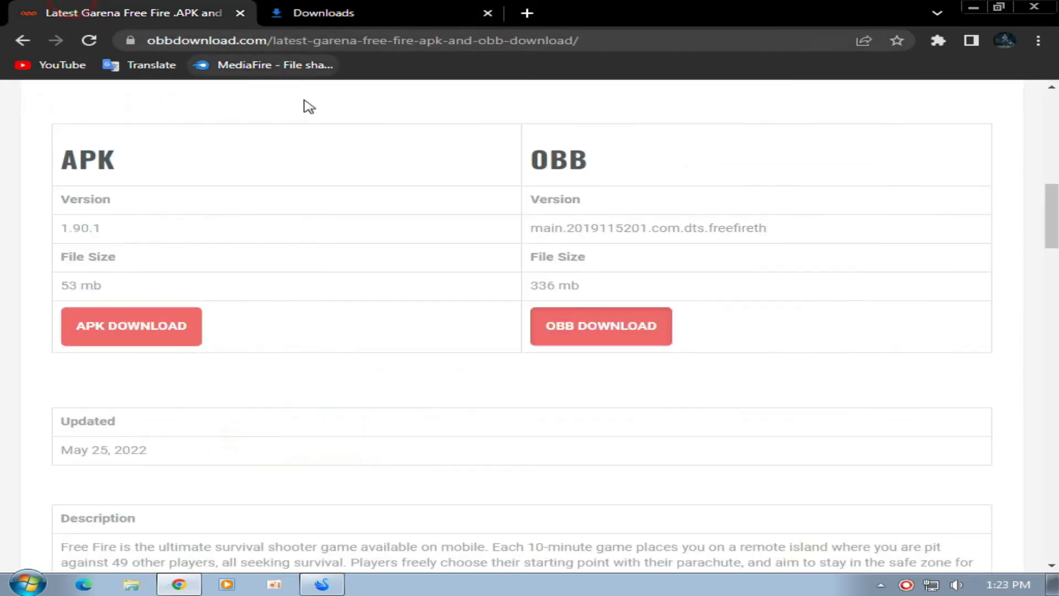
pyautogui.scroll(9, 251, 267)
pyautogui.click(1046, 3)
pyautogui.moveTo(289, 219); pyautogui.dragTo(479, 402)
pyautogui.rightClick(436, 300)
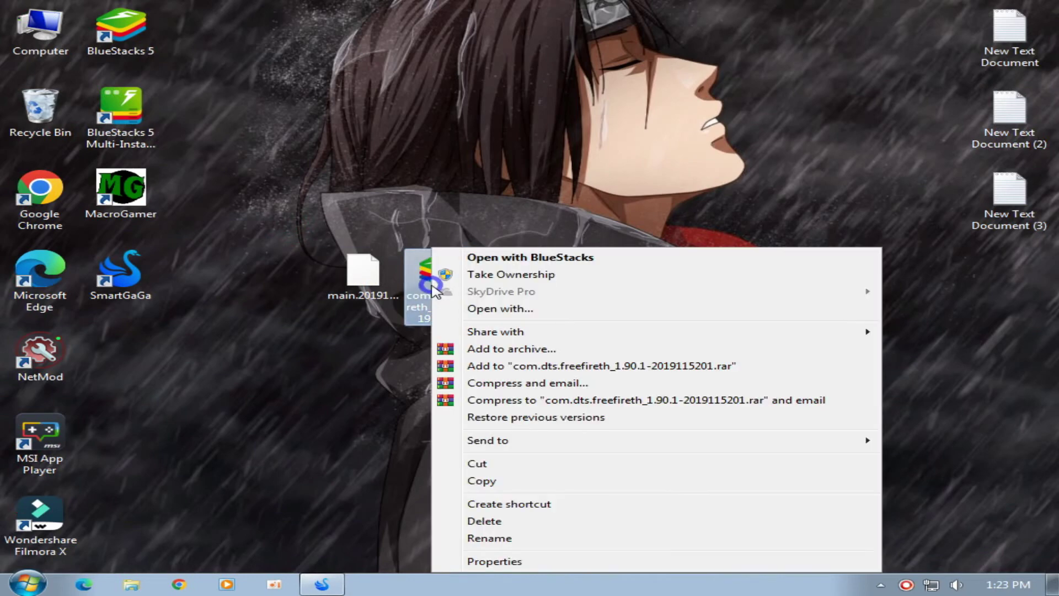
pyautogui.click(485, 561)
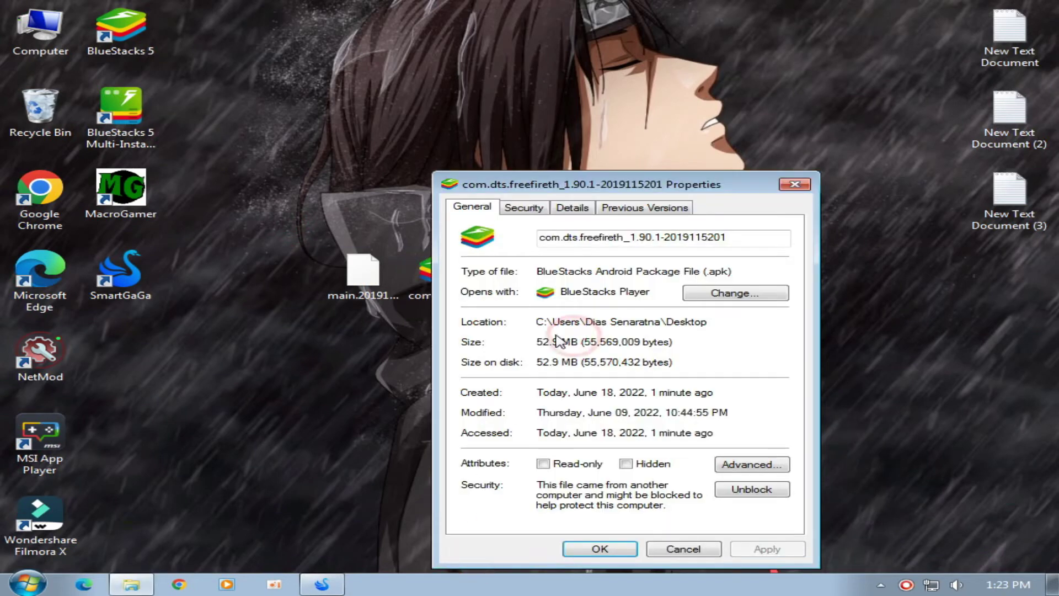
pyautogui.moveTo(538, 342); pyautogui.dragTo(574, 348)
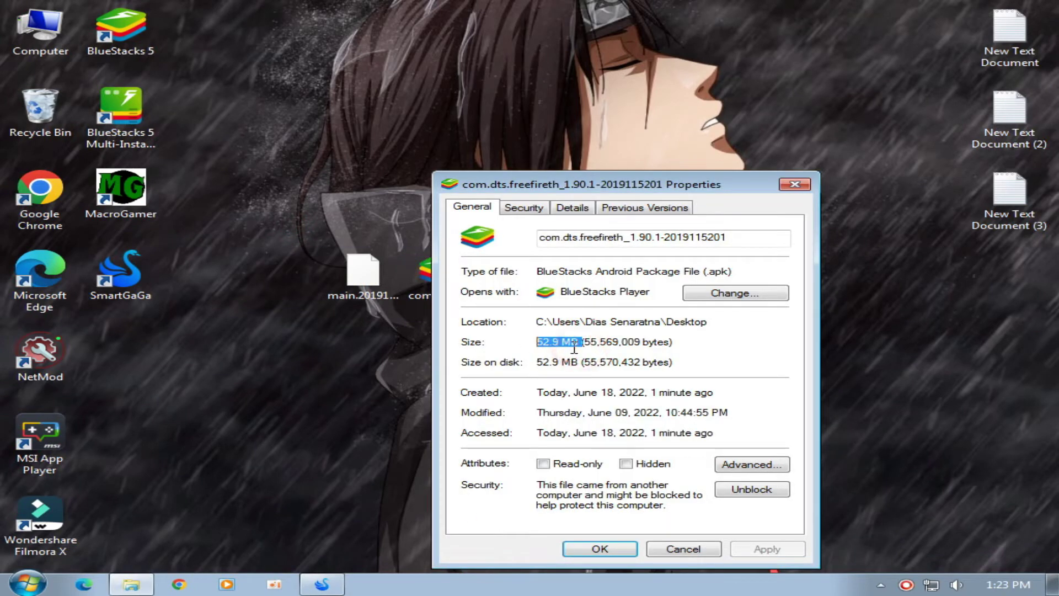
pyautogui.click(804, 184)
# Check the file size of the main.2019115201.com.dts.freefireth.obb file on the desktop in its properties, and close them
pyautogui.click(366, 263)
pyautogui.rightClick(367, 258)
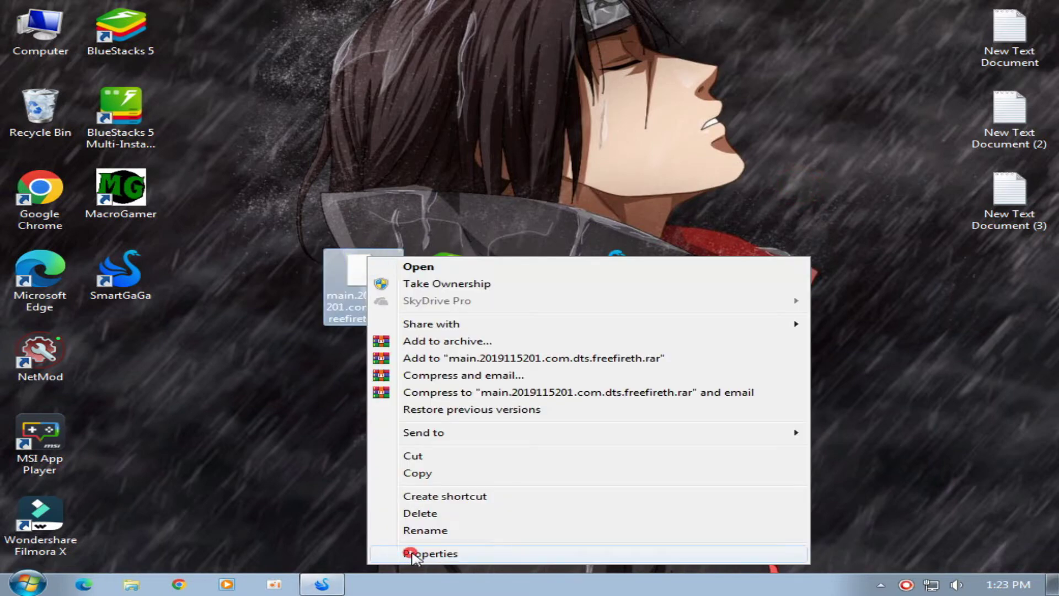
pyautogui.click(412, 555)
pyautogui.moveTo(471, 341); pyautogui.dragTo(511, 337)
pyautogui.click(499, 345)
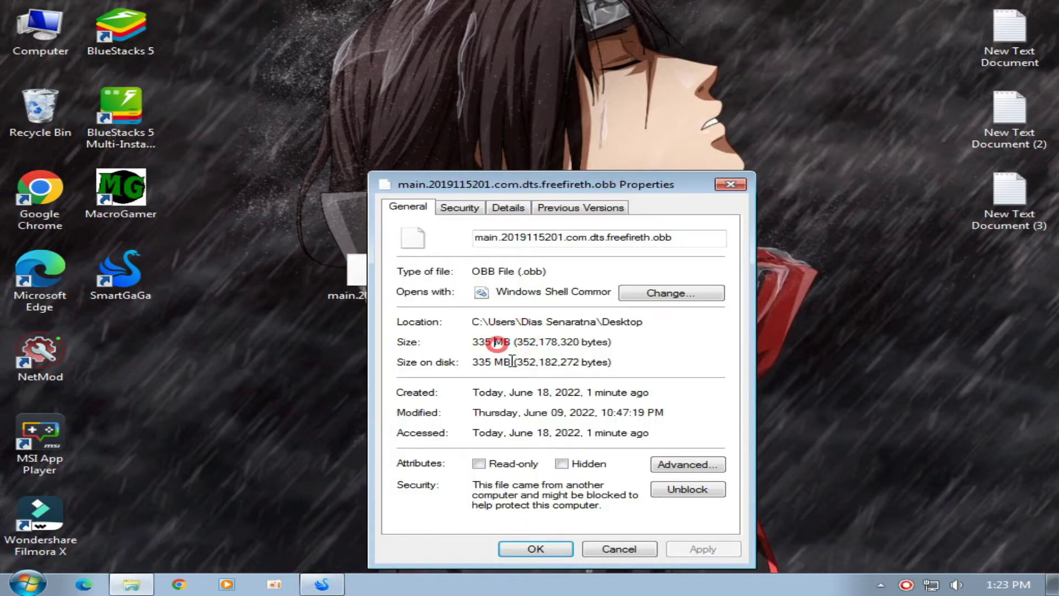
pyautogui.click(717, 184)
pyautogui.rightClick(511, 84)
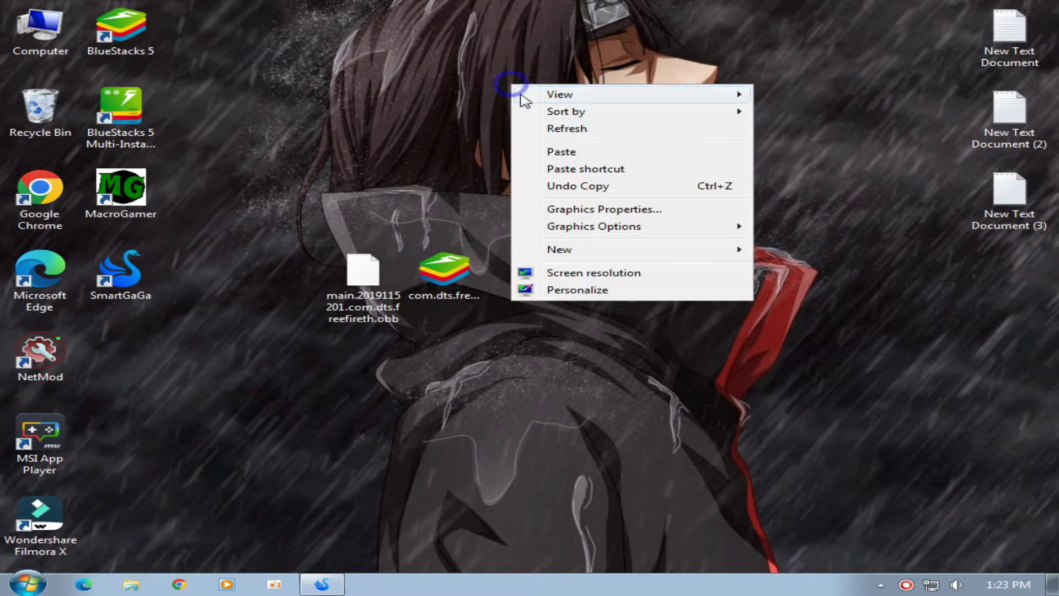
pyautogui.click(551, 129)
pyautogui.rightClick(525, 108)
pyautogui.click(586, 150)
pyautogui.rightClick(506, 132)
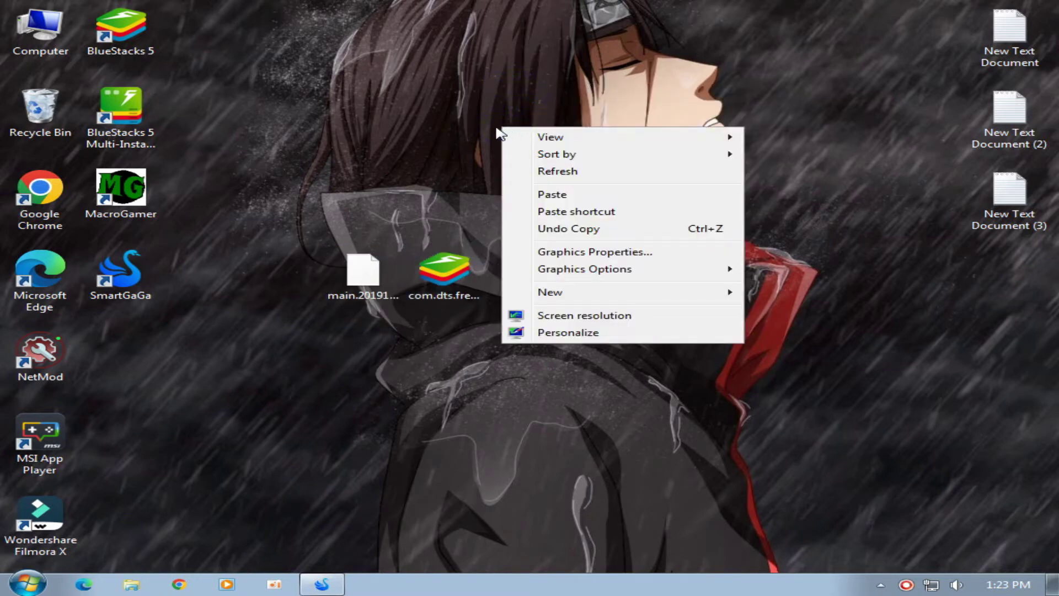
pyautogui.click(606, 281)
pyautogui.click(321, 584)
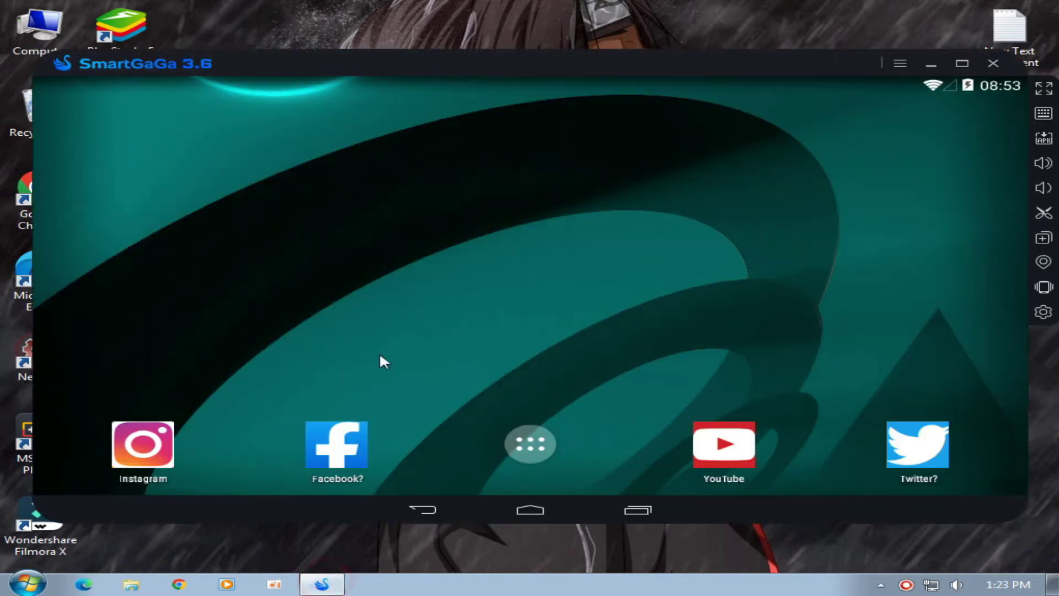
pyautogui.moveTo(492, 62); pyautogui.dragTo(714, 87)
pyautogui.moveTo(503, 111); pyautogui.dragTo(763, 117)
pyautogui.click(362, 399)
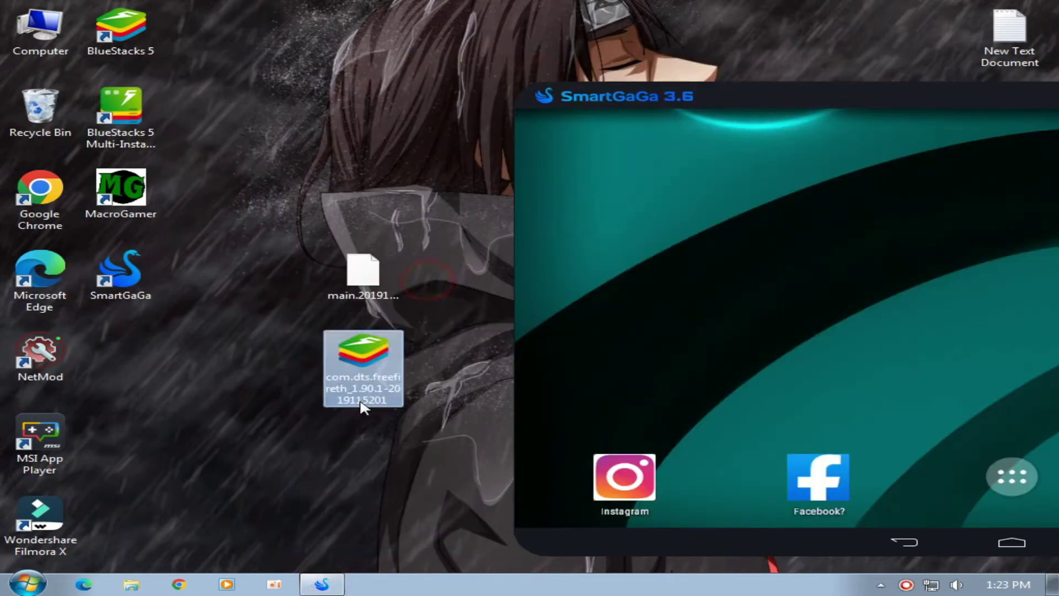
pyautogui.moveTo(256, 328); pyautogui.dragTo(410, 403)
pyautogui.moveTo(711, 294); pyautogui.dragTo(707, 305)
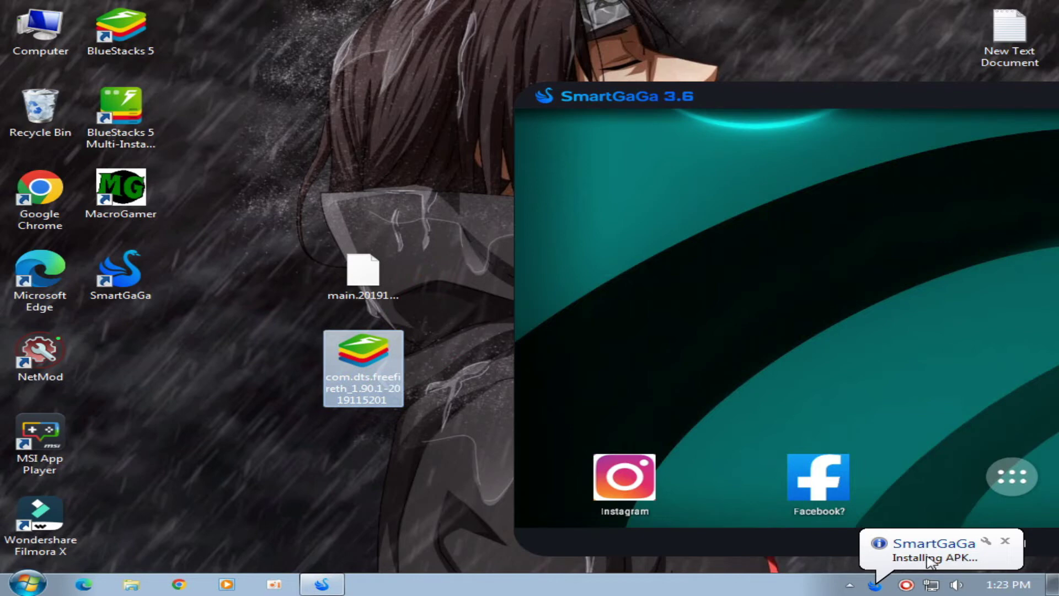
# Move the emulator window back into view, launch Free Fire from its app list and dismiss the pop-up window
pyautogui.moveTo(879, 99); pyautogui.dragTo(465, 75)
pyautogui.click(601, 468)
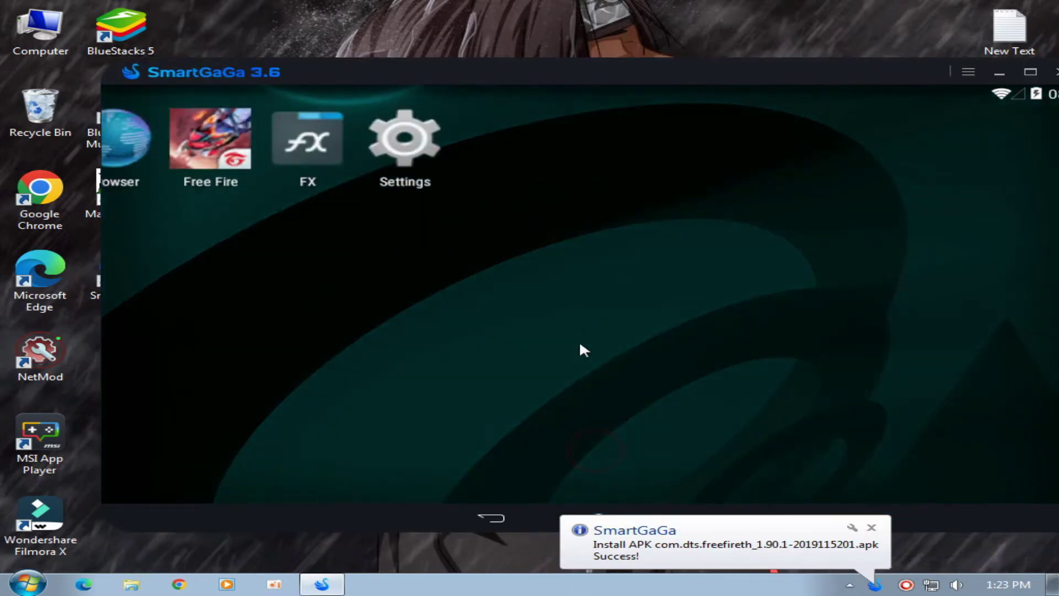
pyautogui.click(235, 159)
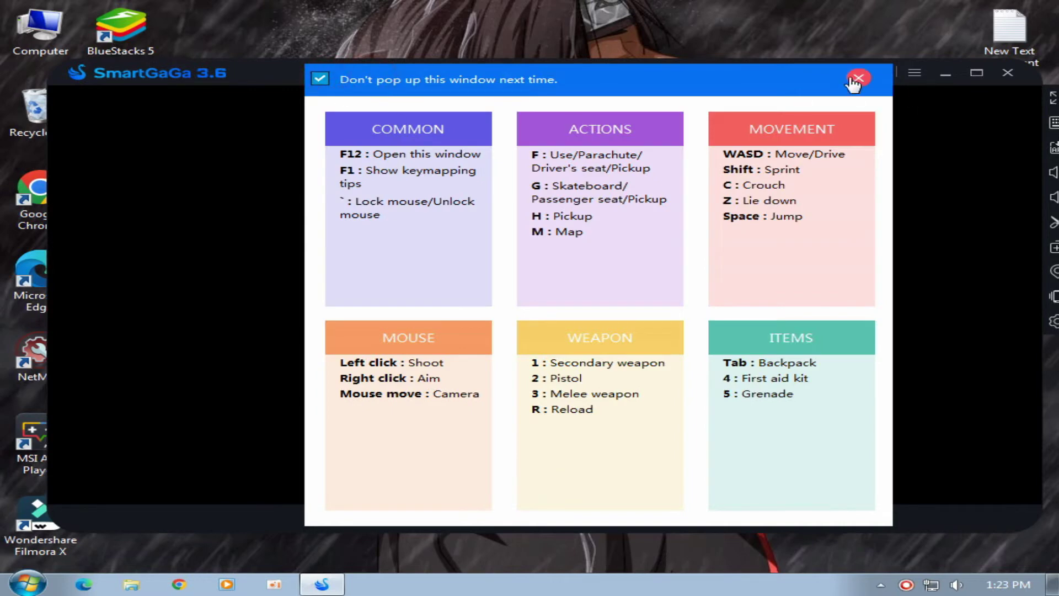
pyautogui.click(856, 80)
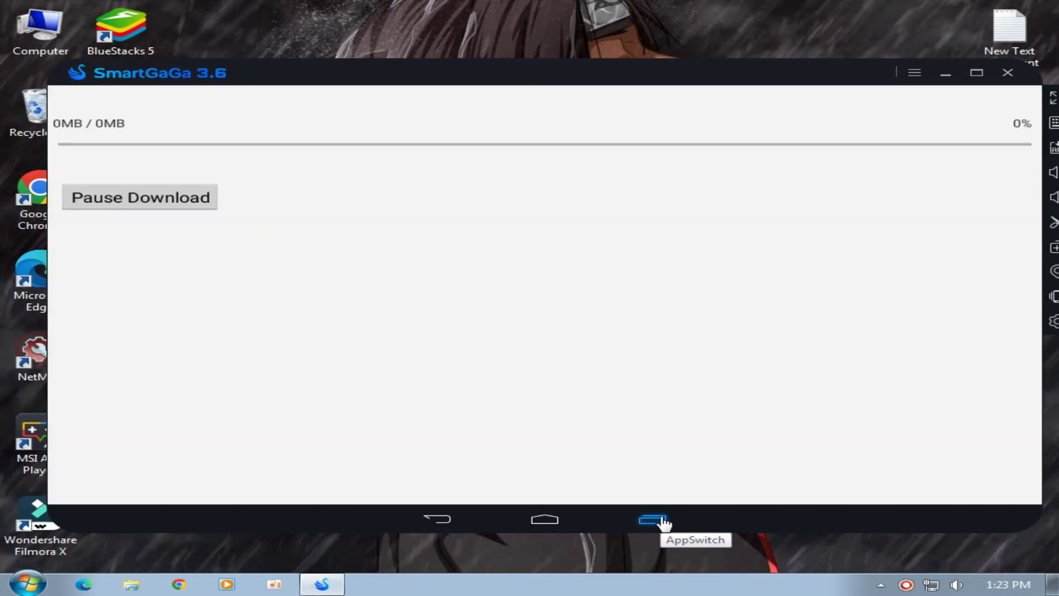
pyautogui.click(308, 100)
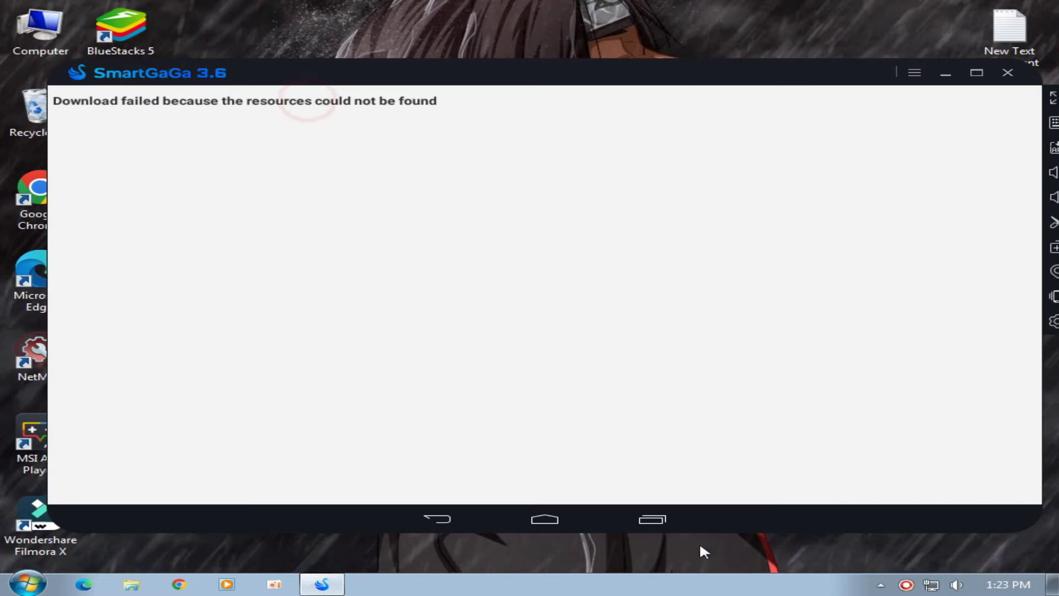
# Remove Free Fire from the recent apps and clear its download notification
pyautogui.click(650, 518)
pyautogui.moveTo(895, 290); pyautogui.dragTo(888, 182)
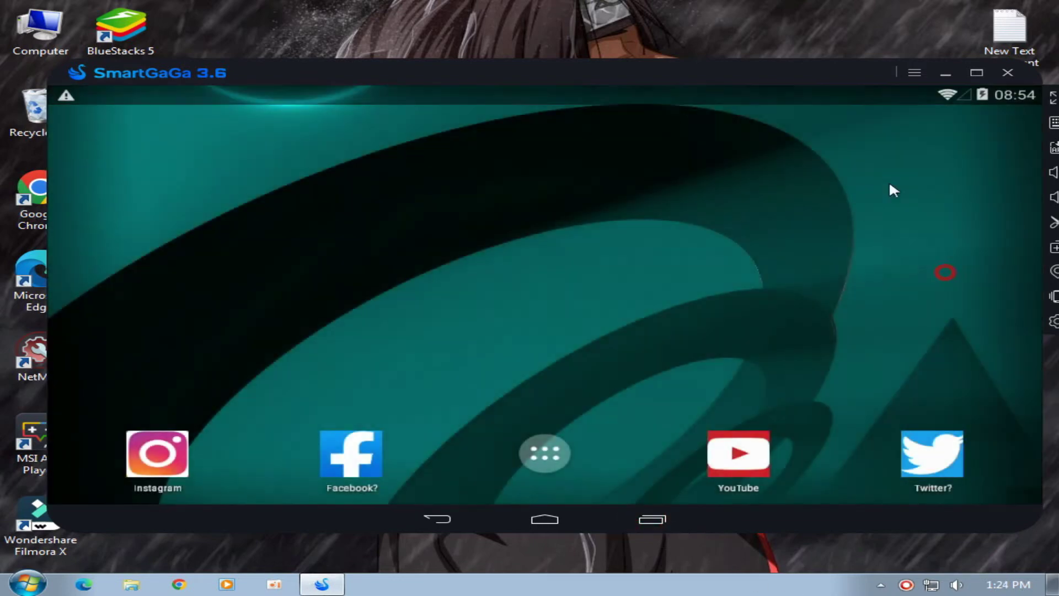
pyautogui.click(651, 522)
pyautogui.moveTo(946, 348); pyautogui.dragTo(896, 162)
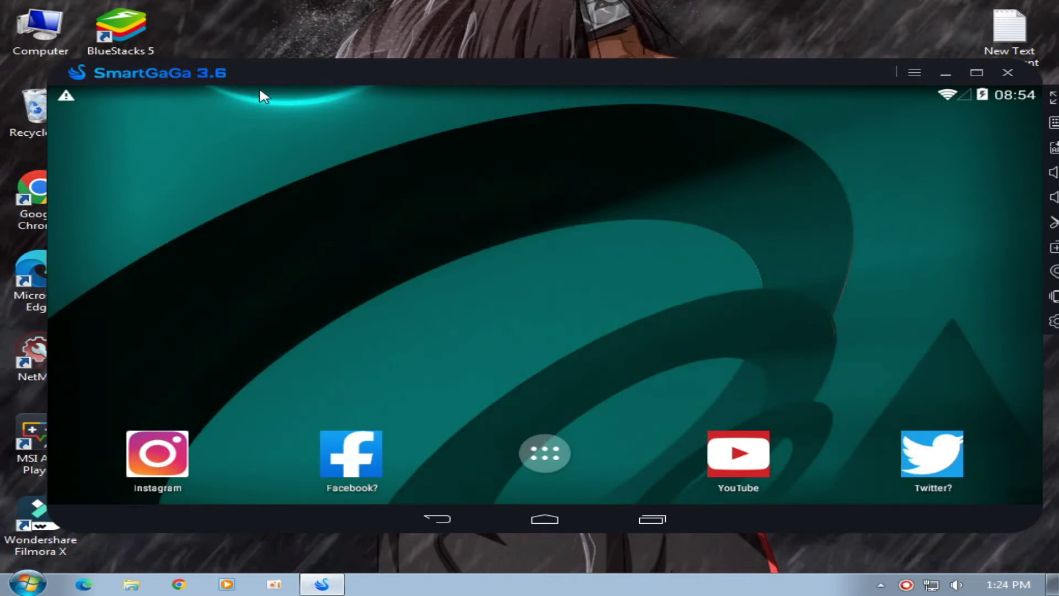
pyautogui.moveTo(264, 96); pyautogui.dragTo(331, 314)
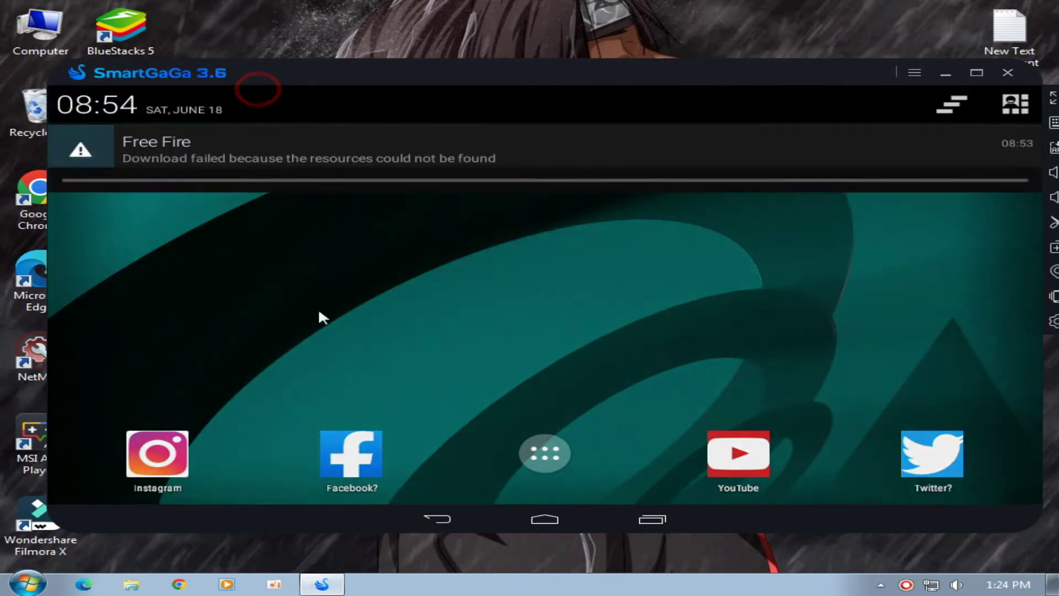
pyautogui.moveTo(254, 171); pyautogui.dragTo(809, 215)
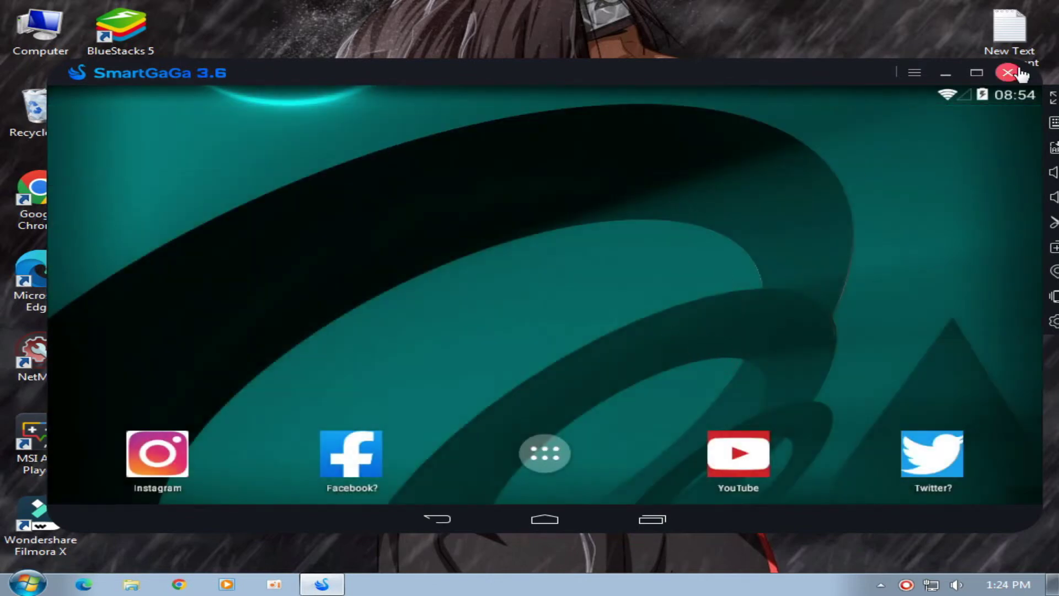
# Minimize the emulator and cut the main.2019115201.com.dts.freefireth.obb file from the desktop
pyautogui.click(558, 466)
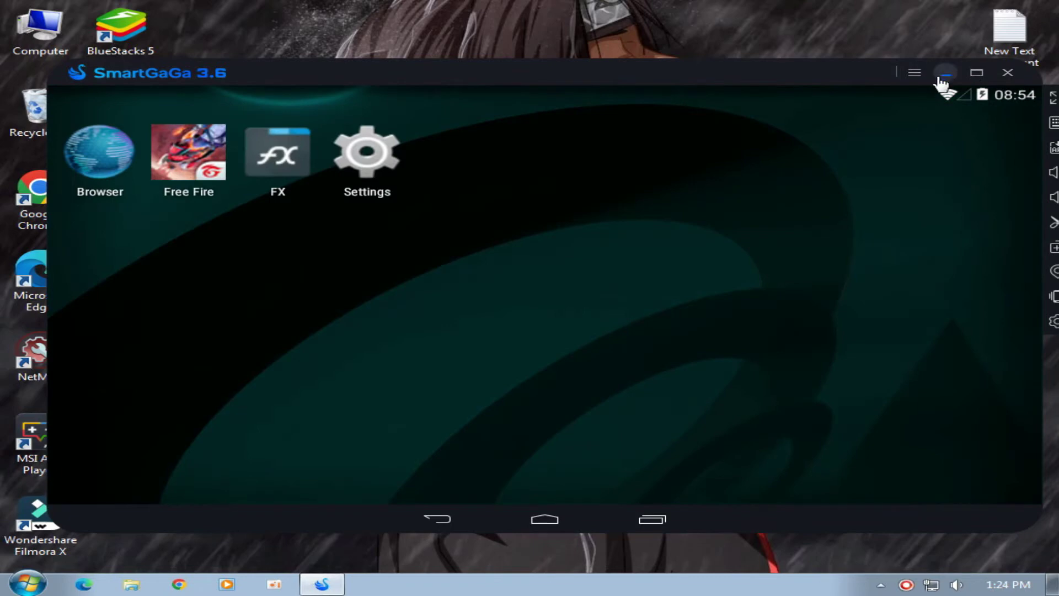
pyautogui.click(946, 72)
pyautogui.moveTo(363, 270); pyautogui.dragTo(361, 189)
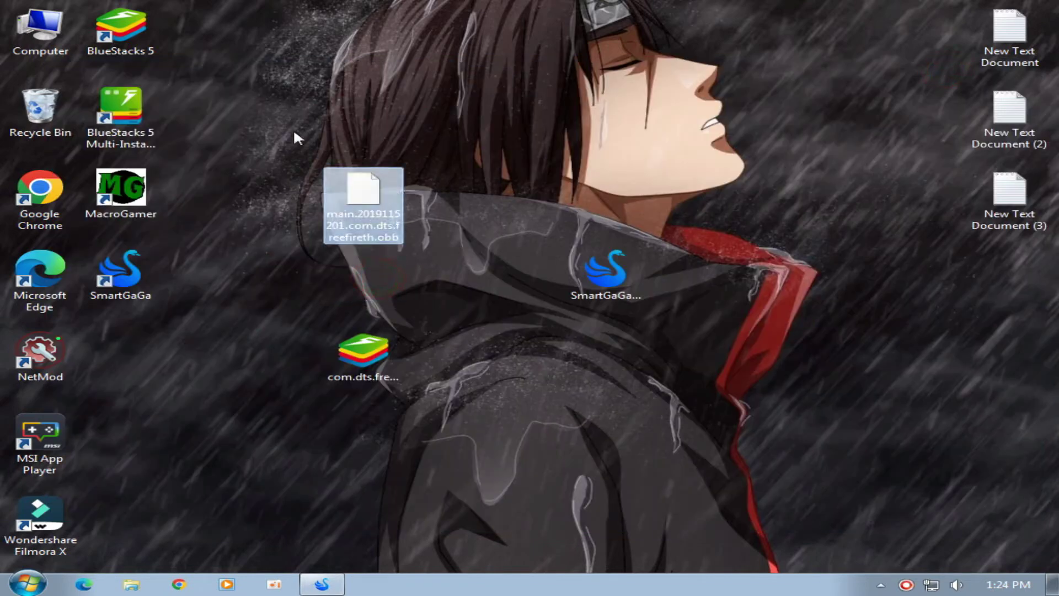
pyautogui.rightClick(349, 190)
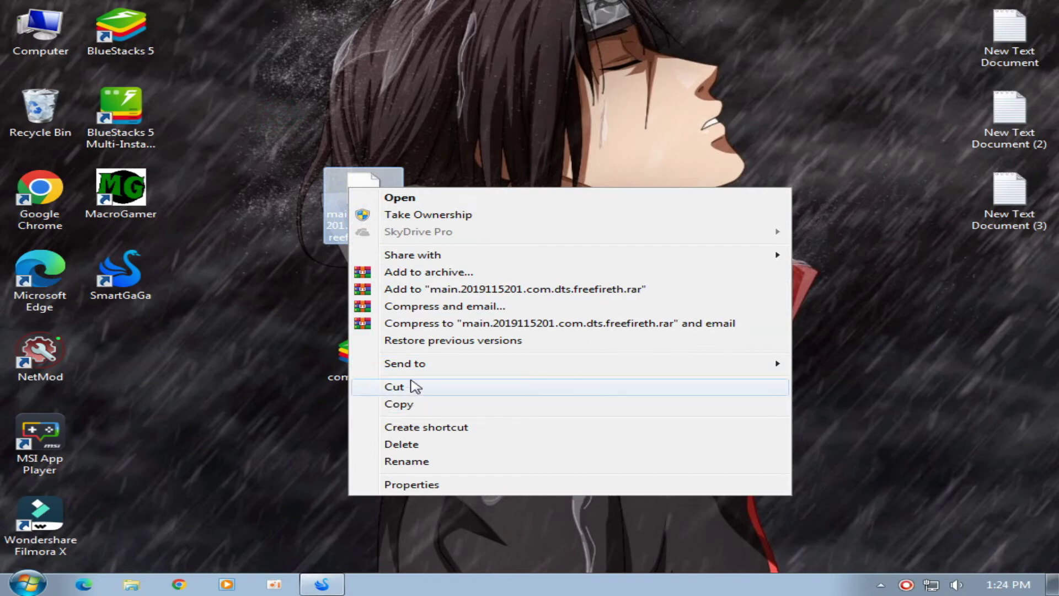
pyautogui.click(420, 391)
# Open the SmartGaGa shortcut's file location and paste the OBB file into the Engine folder's sharefs subfolder
pyautogui.rightClick(122, 273)
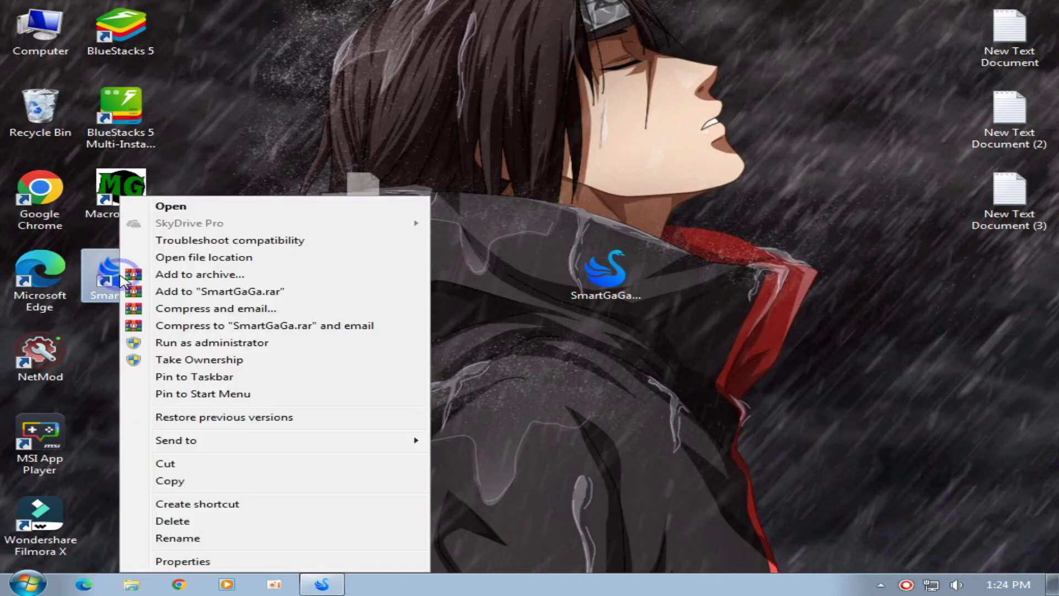
pyautogui.click(237, 259)
pyautogui.scroll(15, 323, 300)
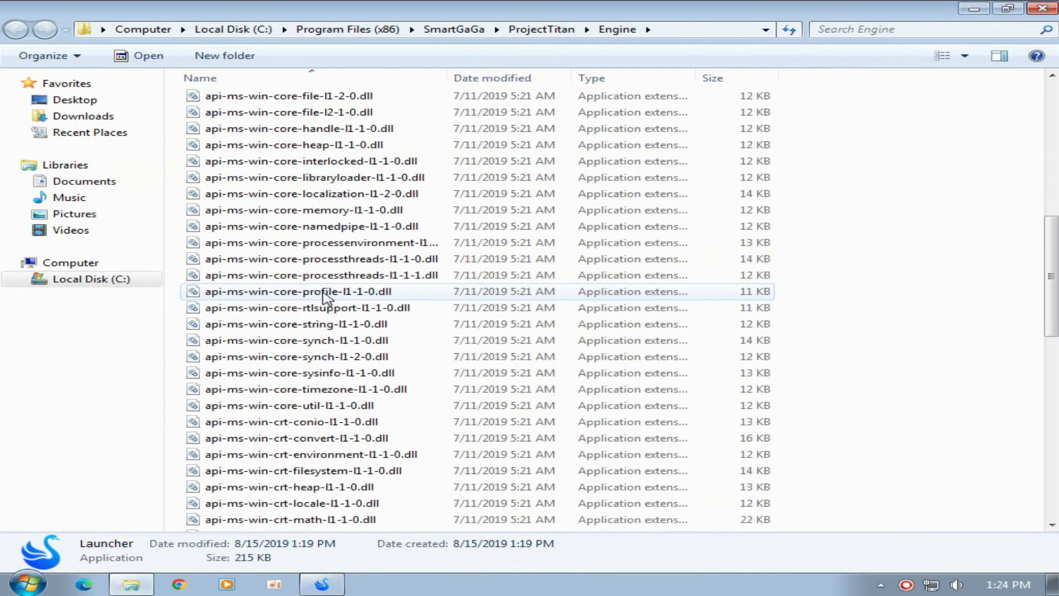
pyautogui.scroll(1, 334, 289)
pyautogui.click(226, 216)
pyautogui.doubleClick(279, 213)
pyautogui.rightClick(337, 234)
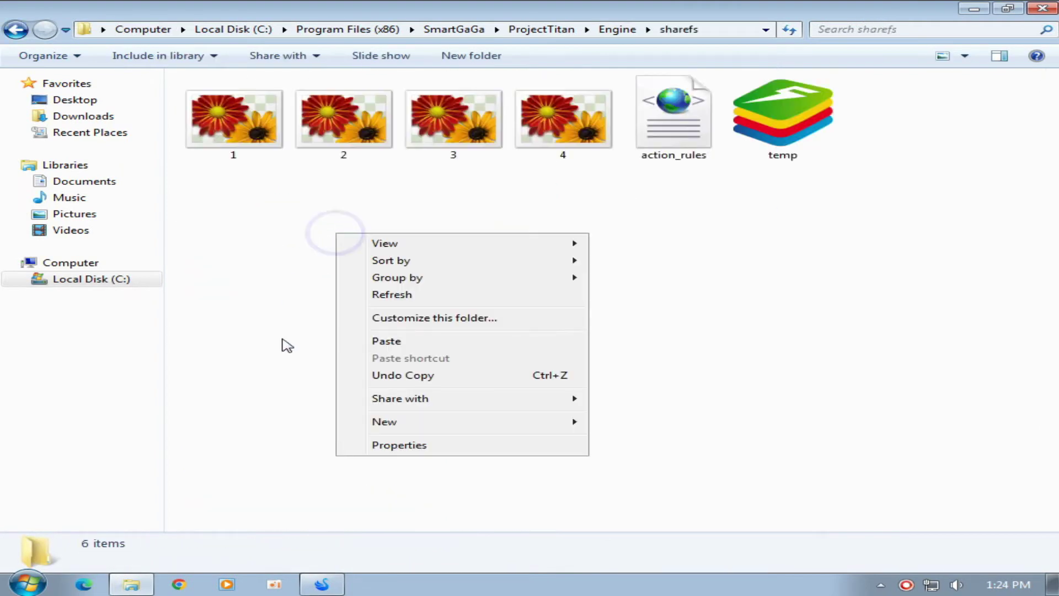
pyautogui.click(363, 342)
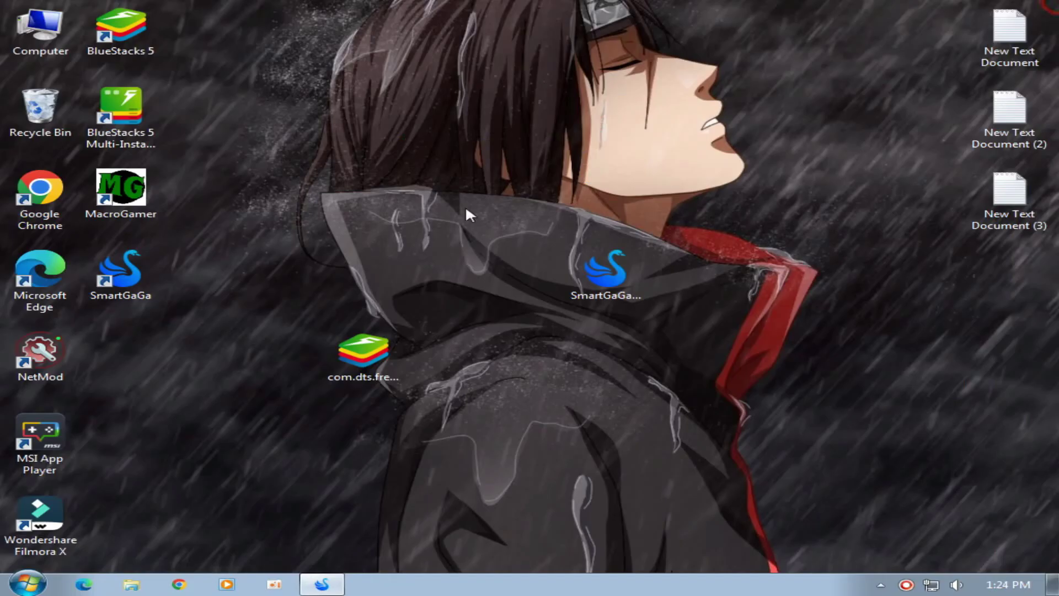
# Refresh the desktop, then return to SmartGaGa and open the FX file manager's home screen
pyautogui.rightClick(441, 148)
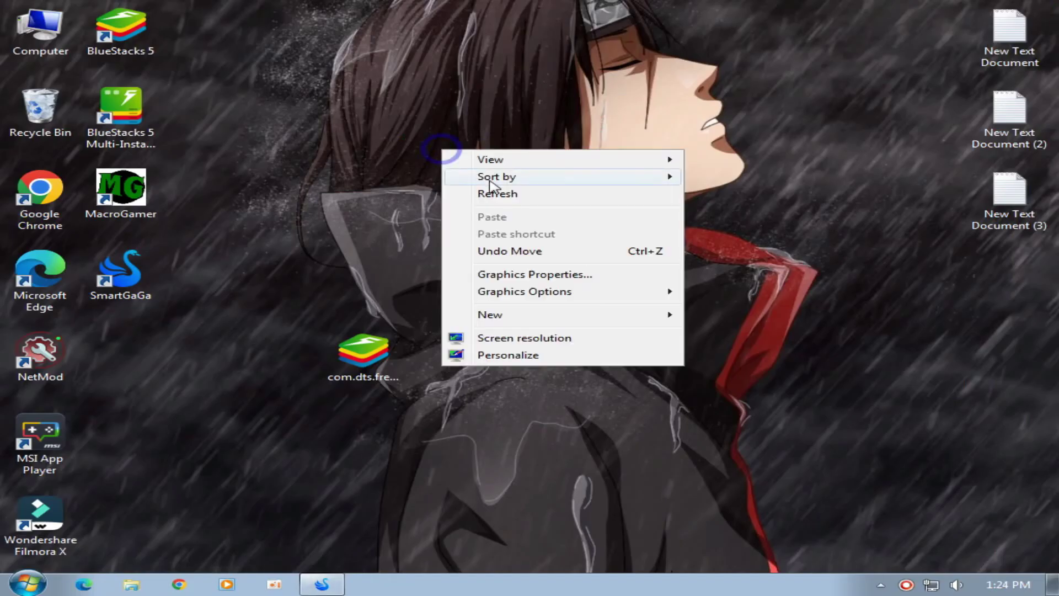
pyautogui.click(504, 194)
pyautogui.click(304, 593)
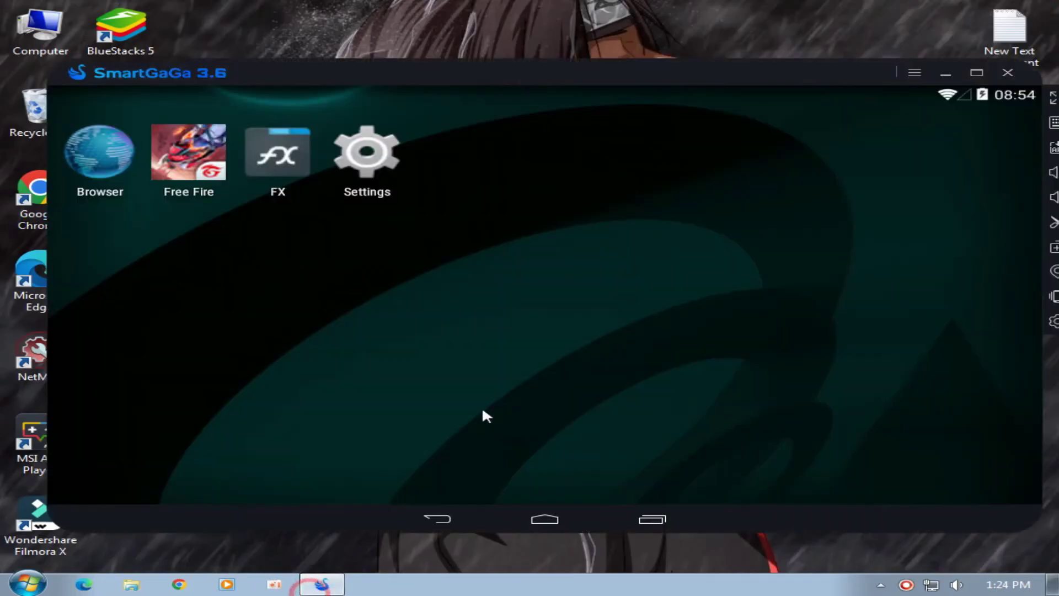
pyautogui.click(286, 166)
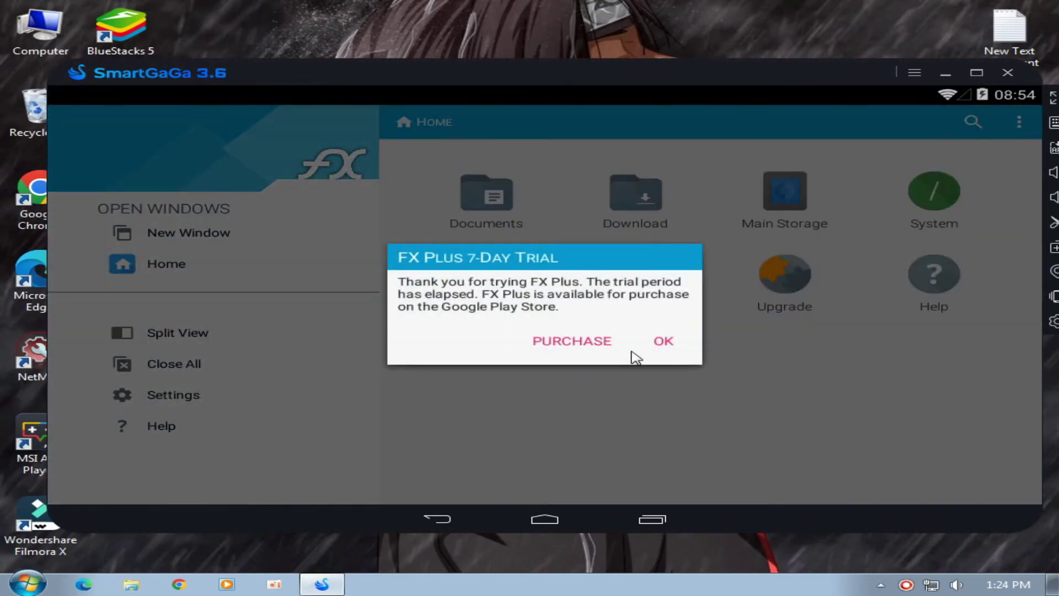
pyautogui.click(653, 344)
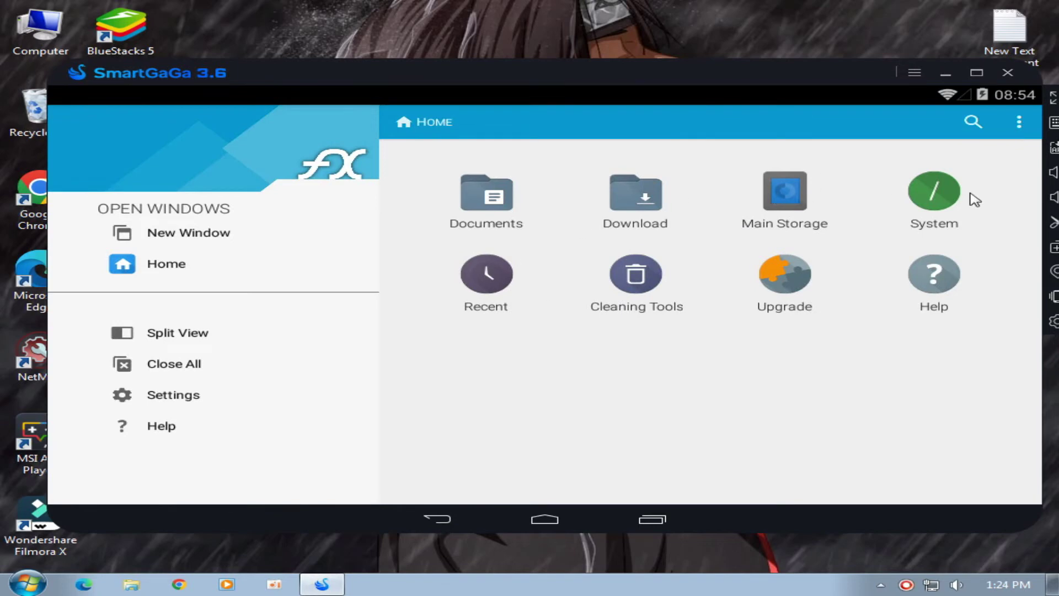
# Cut the main.2019115201.com.dts.freefireth.obb file from the share folder under System in FX
pyautogui.click(931, 205)
pyautogui.moveTo(789, 411); pyautogui.dragTo(797, 338)
pyautogui.click(873, 254)
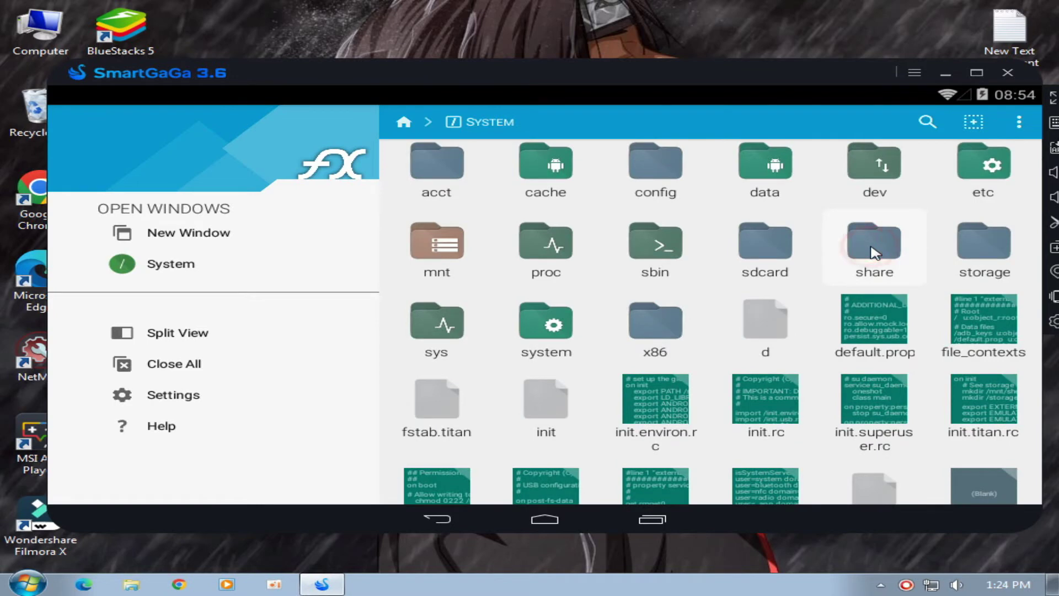
pyautogui.click(870, 246)
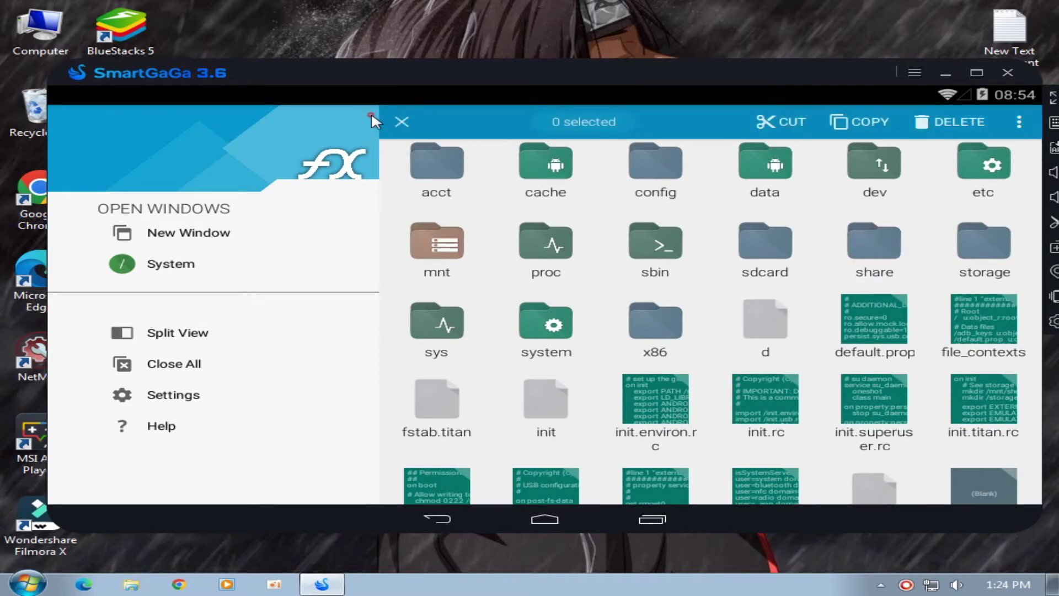
pyautogui.click(401, 122)
pyautogui.click(873, 253)
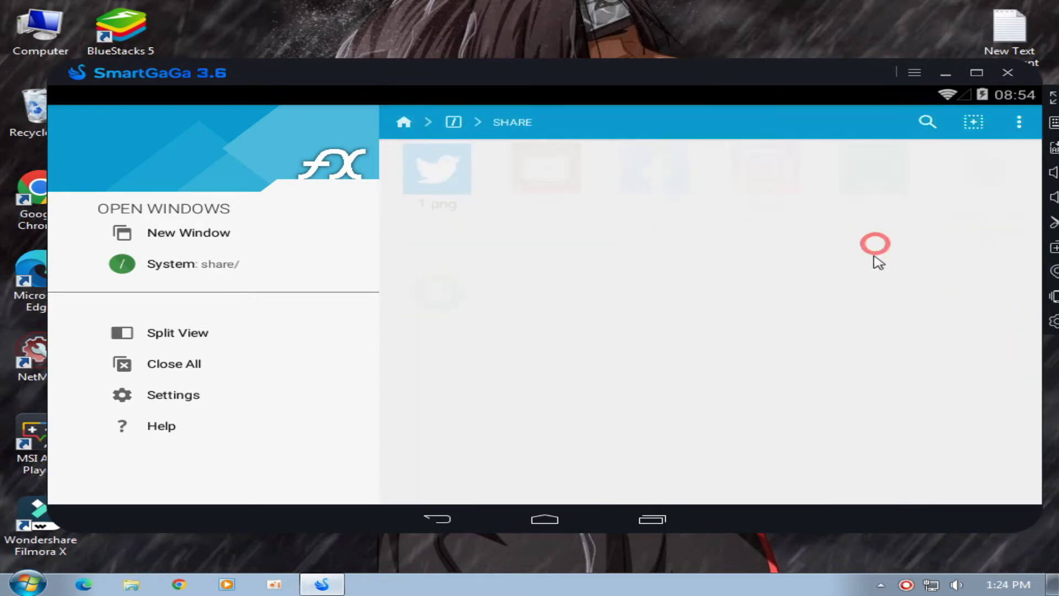
pyautogui.click(969, 219)
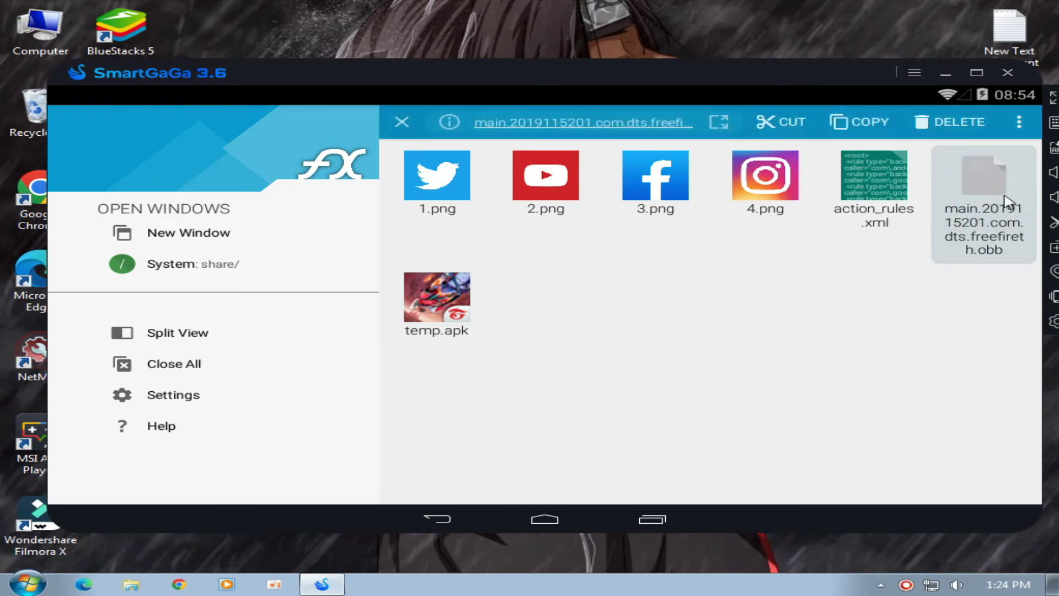
pyautogui.click(789, 120)
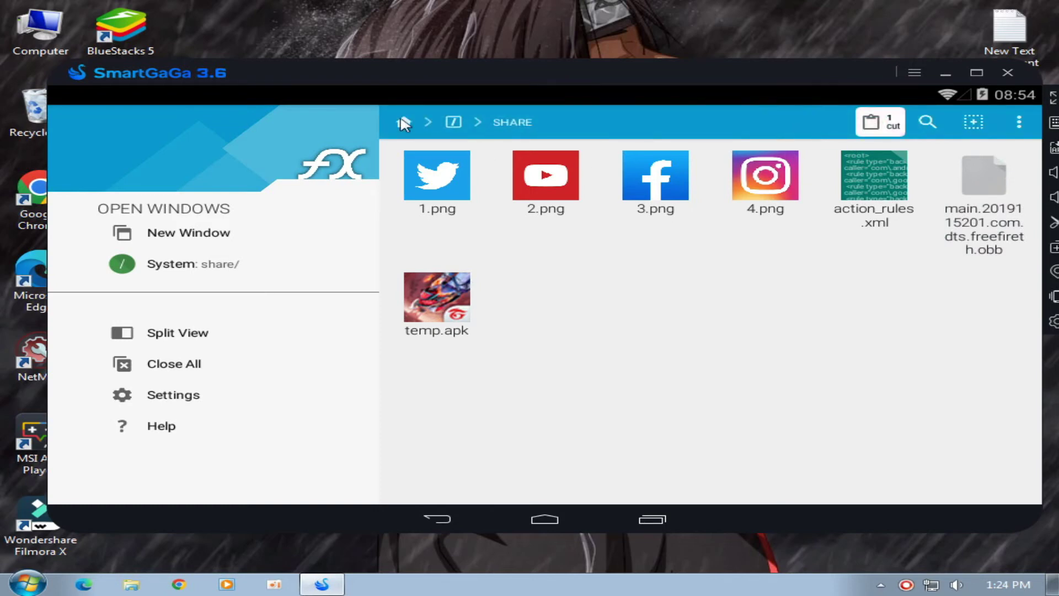
# Paste the cut OBB file into the Android/obb/com.dts.freefireth folder of Main Storage in FX
pyautogui.click(404, 123)
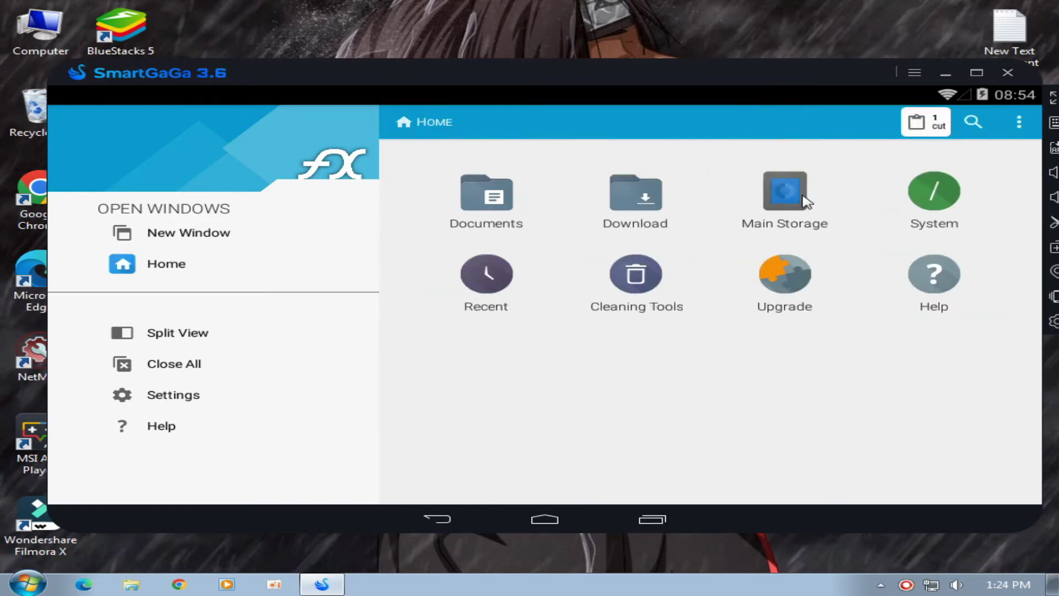
pyautogui.click(786, 196)
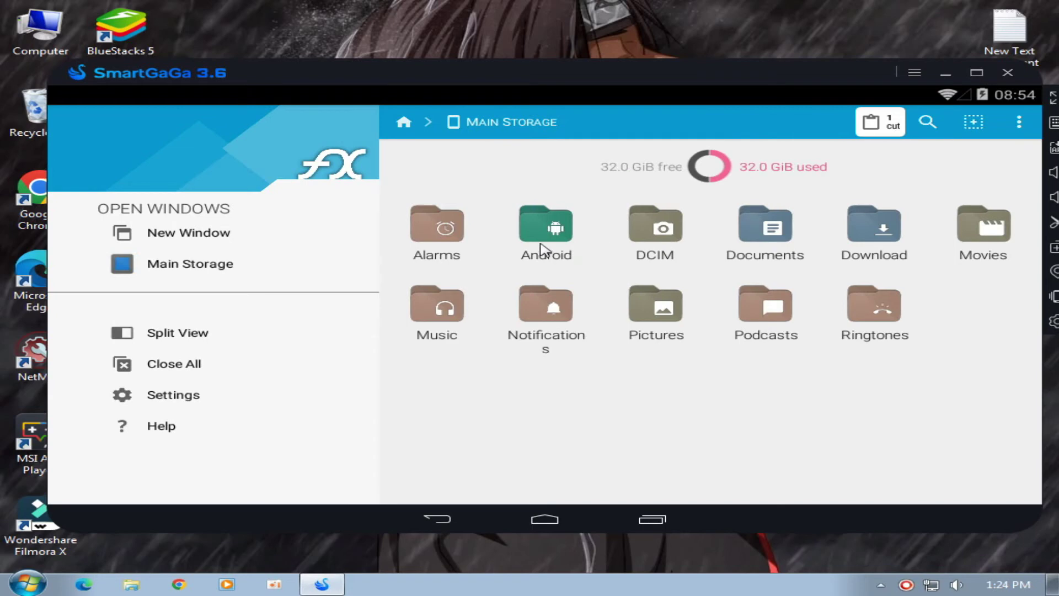
pyautogui.click(554, 231)
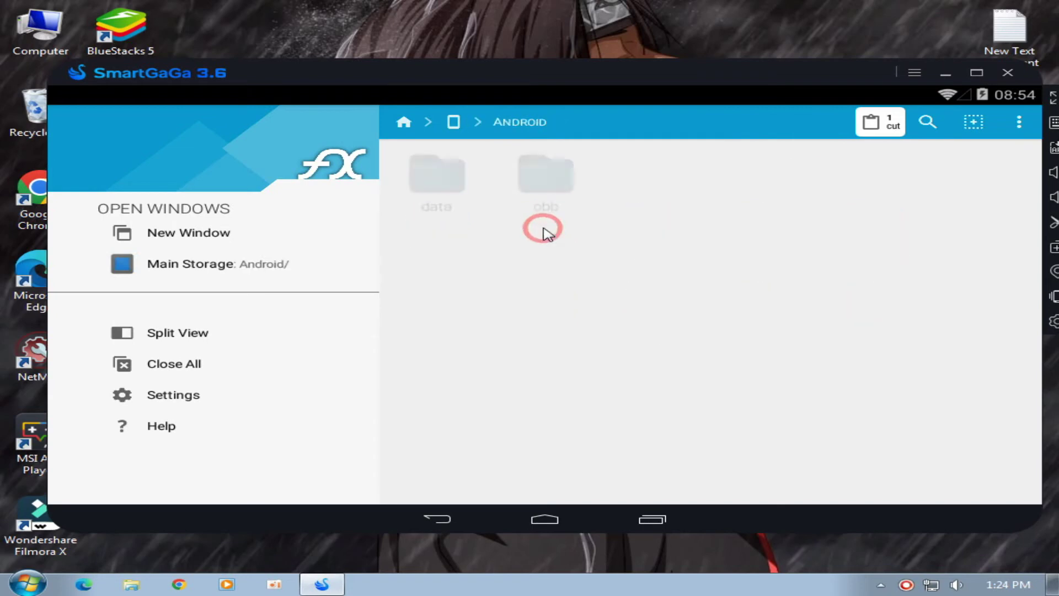
pyautogui.click(560, 187)
pyautogui.click(445, 179)
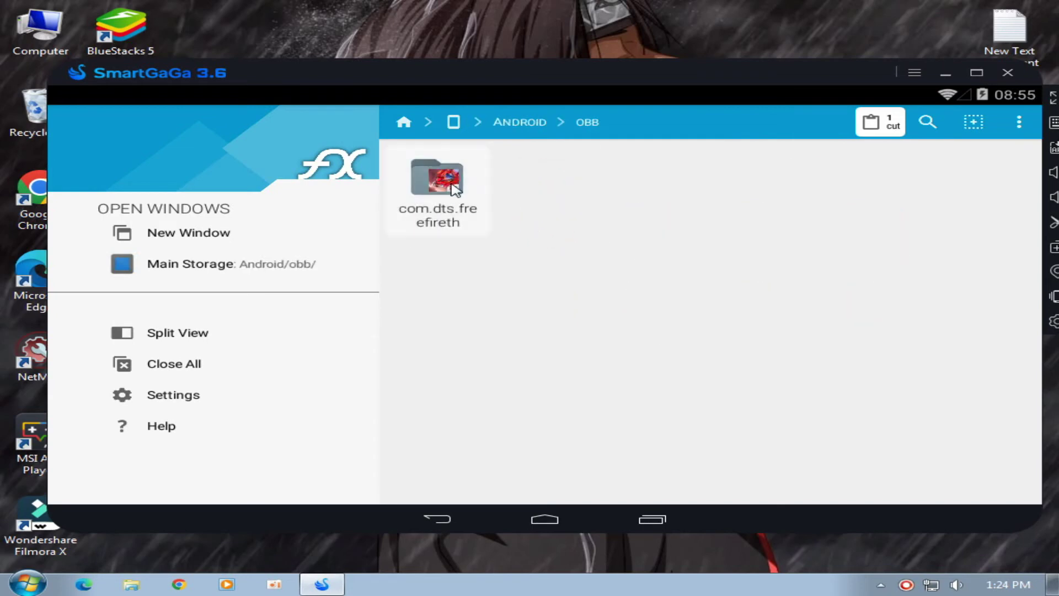
pyautogui.click(879, 122)
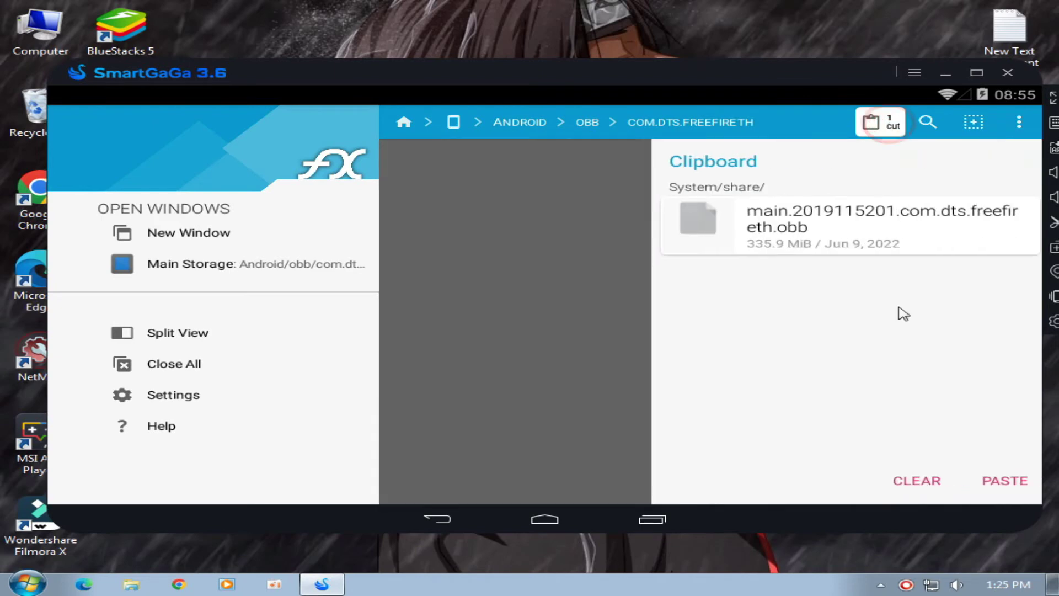
pyautogui.click(997, 481)
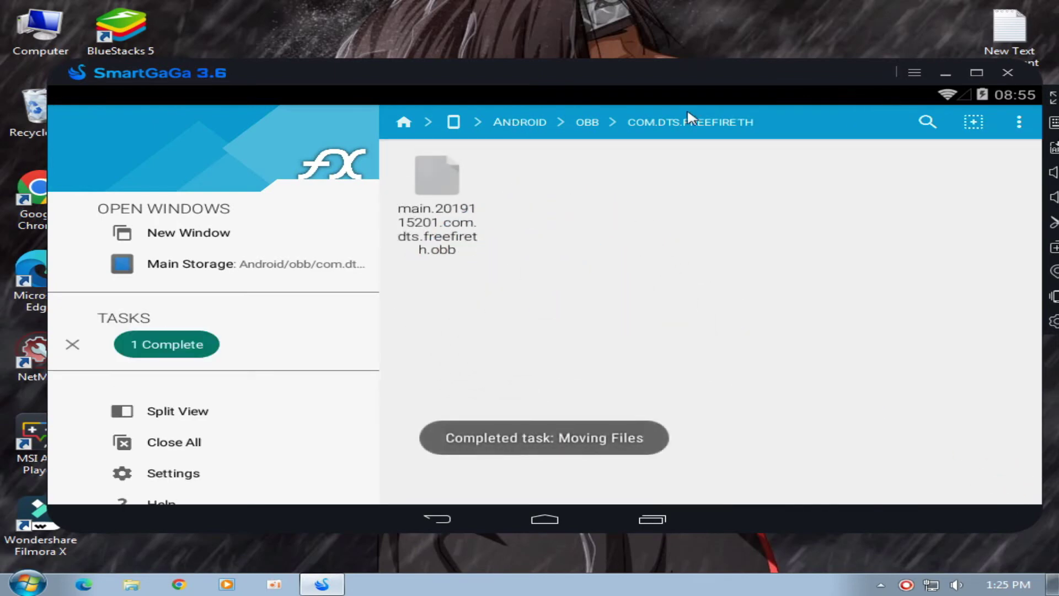
# Inspect the contents of the com.dts.freefireth folder under Android/data and return to the data folder
pyautogui.click(579, 119)
pyautogui.click(515, 119)
pyautogui.click(441, 195)
pyautogui.click(543, 190)
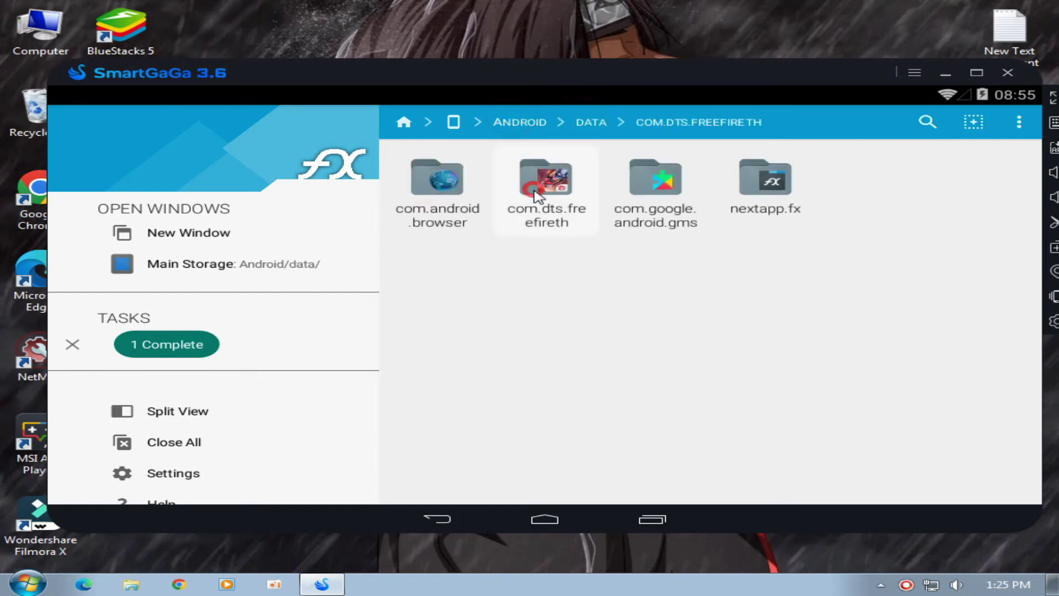
pyautogui.click(527, 126)
pyautogui.click(433, 195)
# Dismiss FX from the recent apps and launch Free Fire from the emulator's home screen
pyautogui.click(653, 519)
pyautogui.moveTo(1009, 353); pyautogui.dragTo(972, 184)
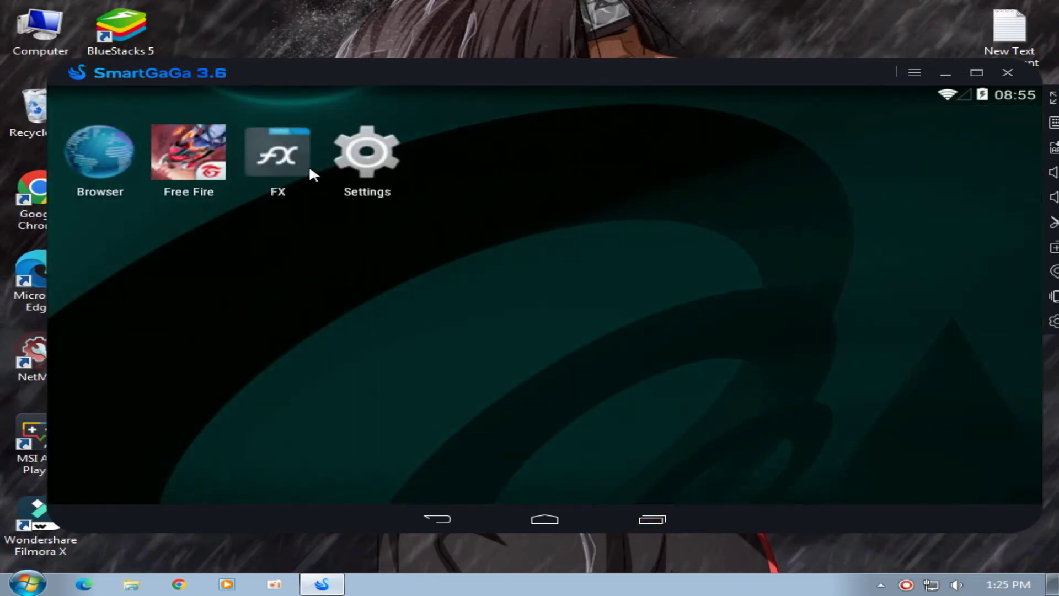
pyautogui.click(174, 144)
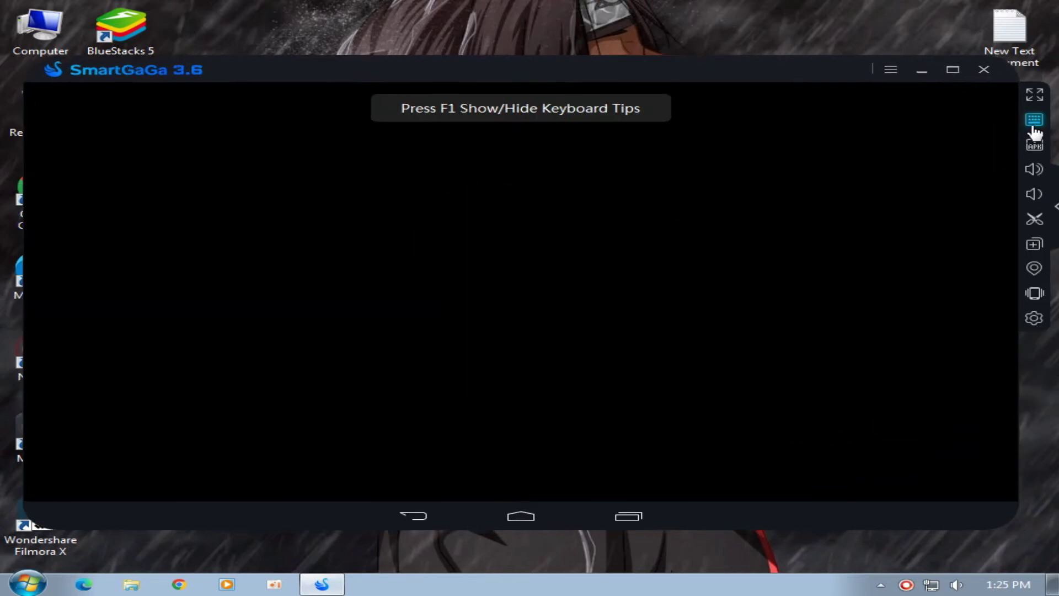
# Look over Free Fire's keyboard mapping layout and settings, moving the emulator window to fit them, and close the mapping editor
pyautogui.click(1031, 124)
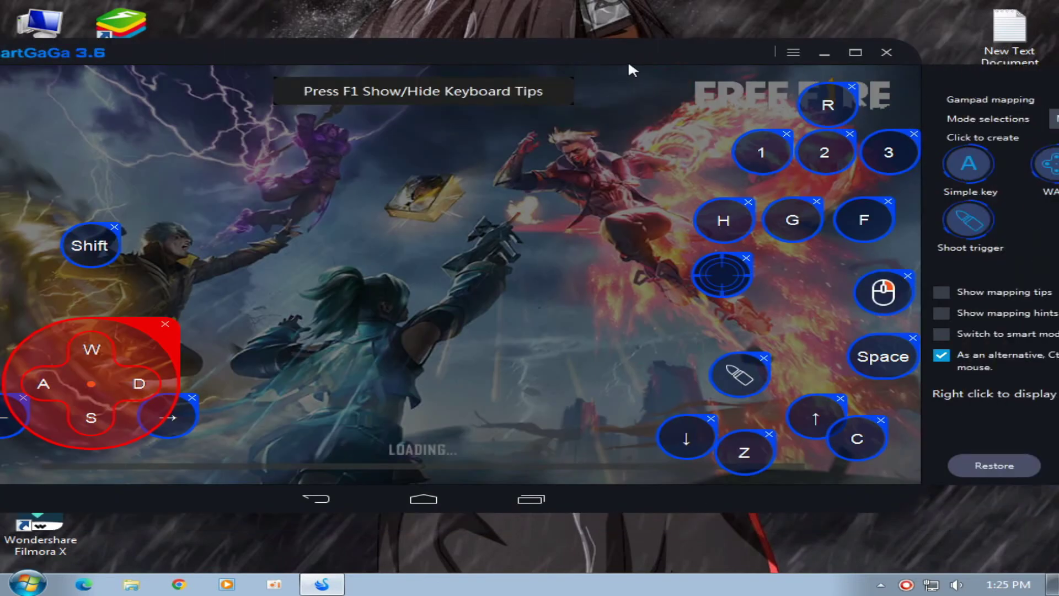
pyautogui.moveTo(626, 62); pyautogui.dragTo(482, 62)
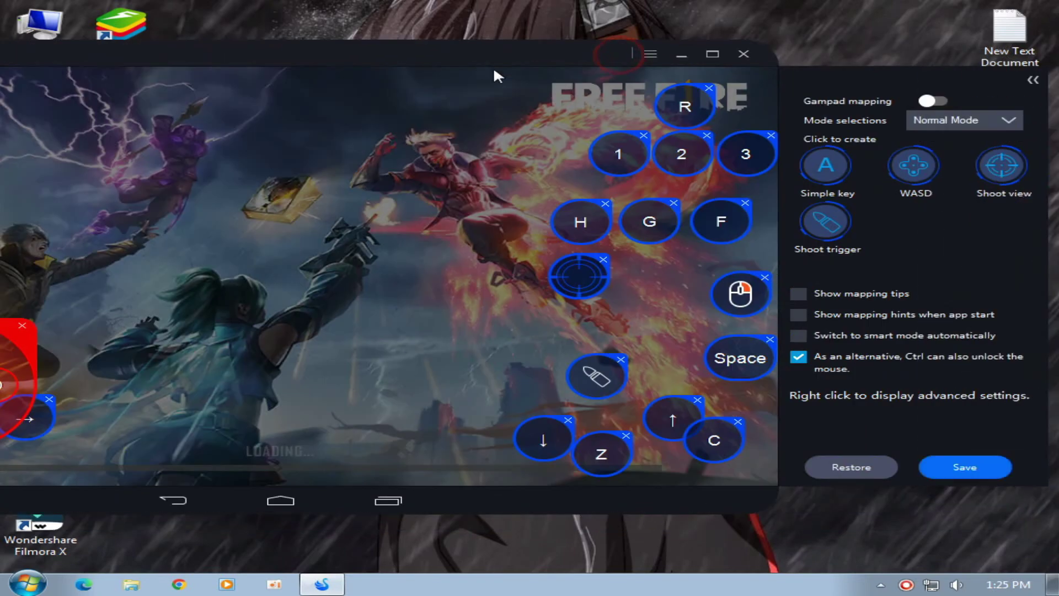
pyautogui.click(1028, 79)
pyautogui.moveTo(346, 54); pyautogui.dragTo(574, 56)
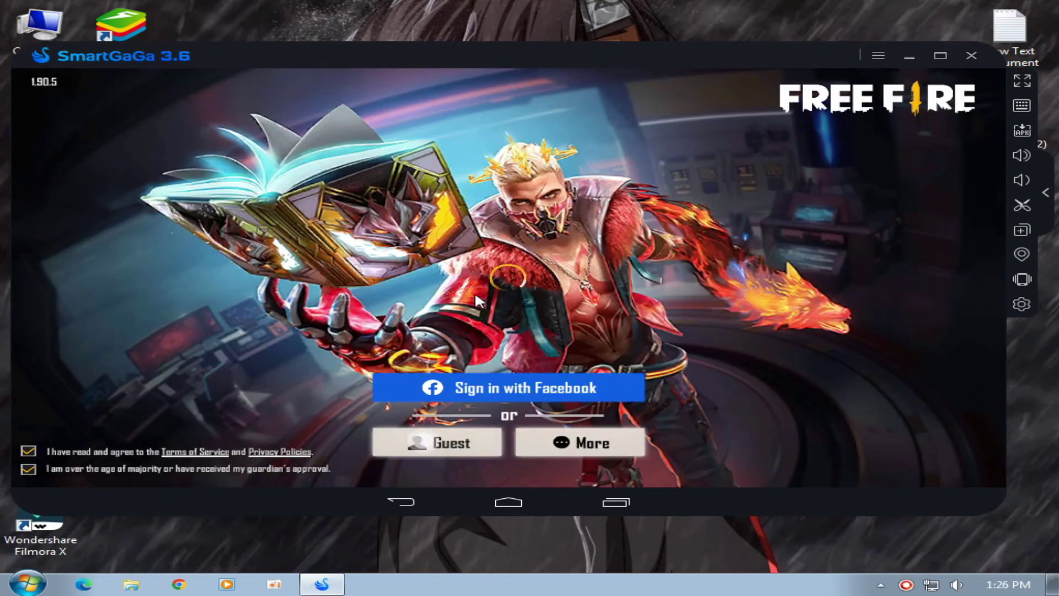
# Sign in to Free Fire as a guest, get past the intro and start the game in the Singapore region
pyautogui.click(420, 442)
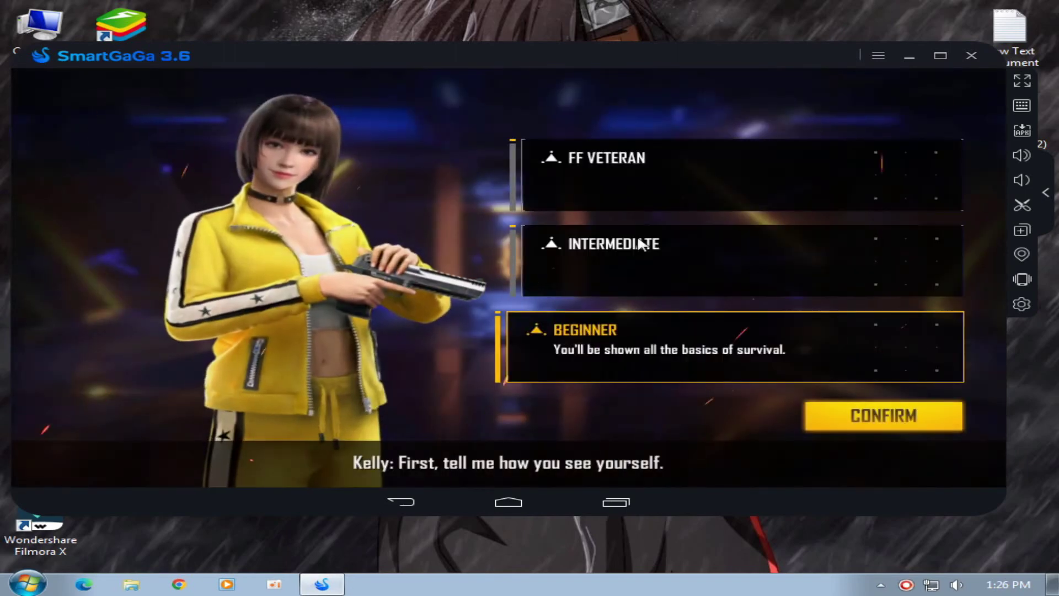
pyautogui.click(651, 176)
pyautogui.click(883, 416)
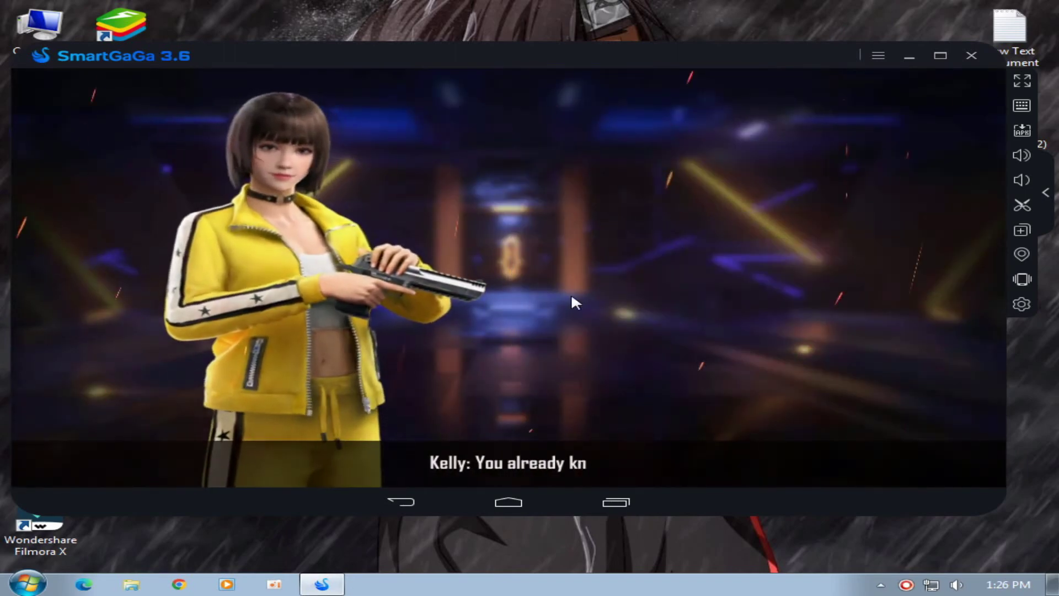
pyautogui.click(957, 238)
pyautogui.click(913, 415)
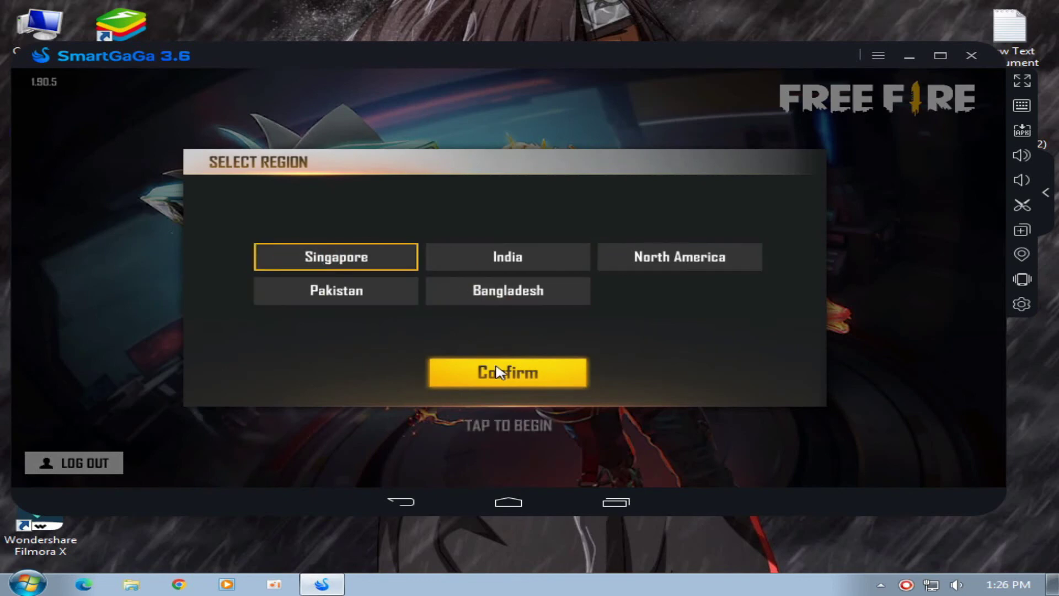
pyautogui.click(501, 385)
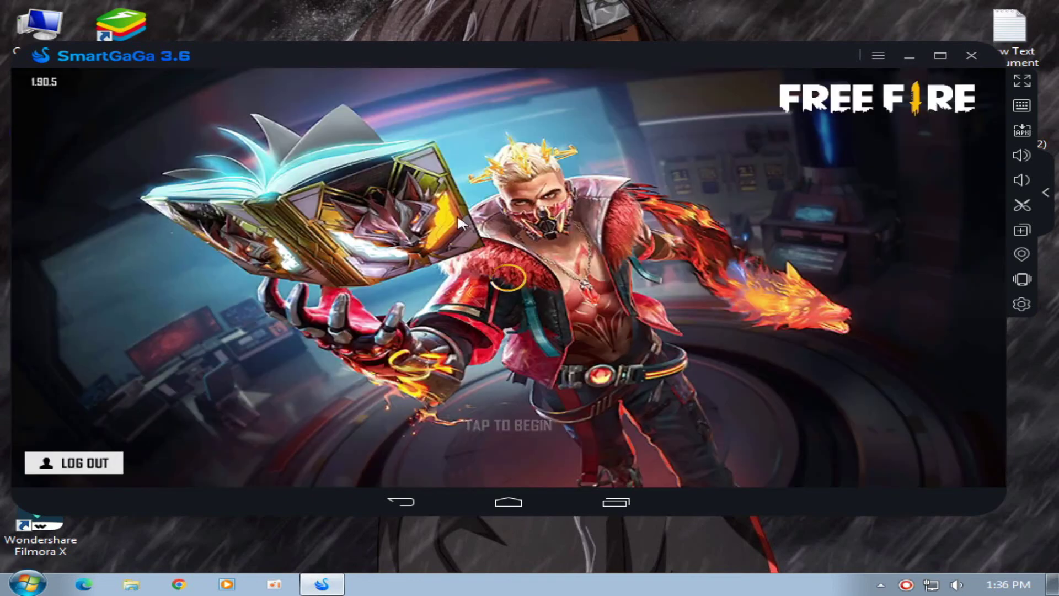
pyautogui.click(489, 211)
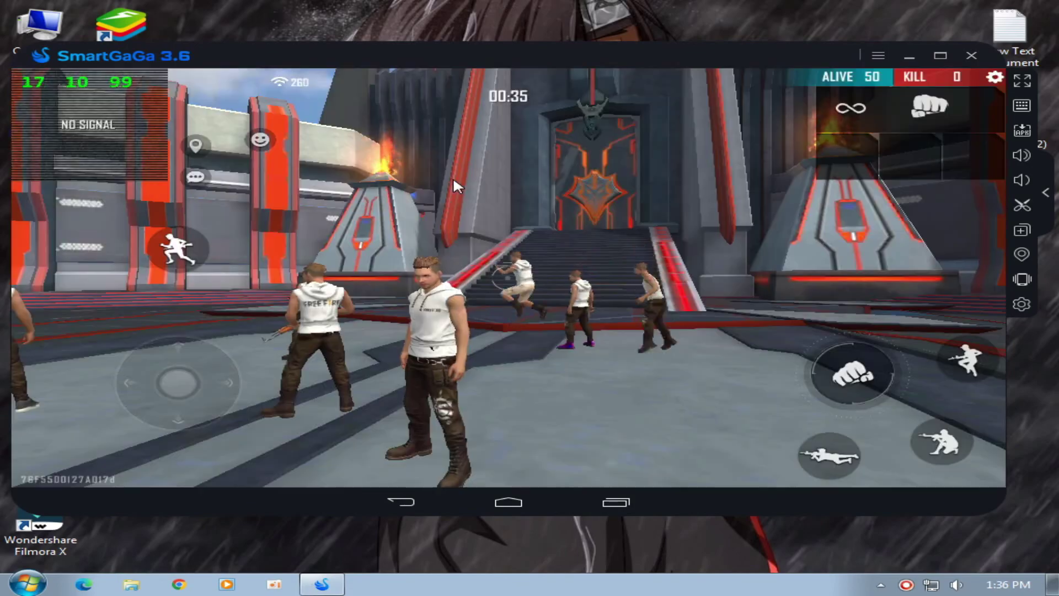
# Test the keyboard controls by jumping, sprinting and moving the character around the pre-match waiting area
pyautogui.press('space')
pyautogui.press('space')
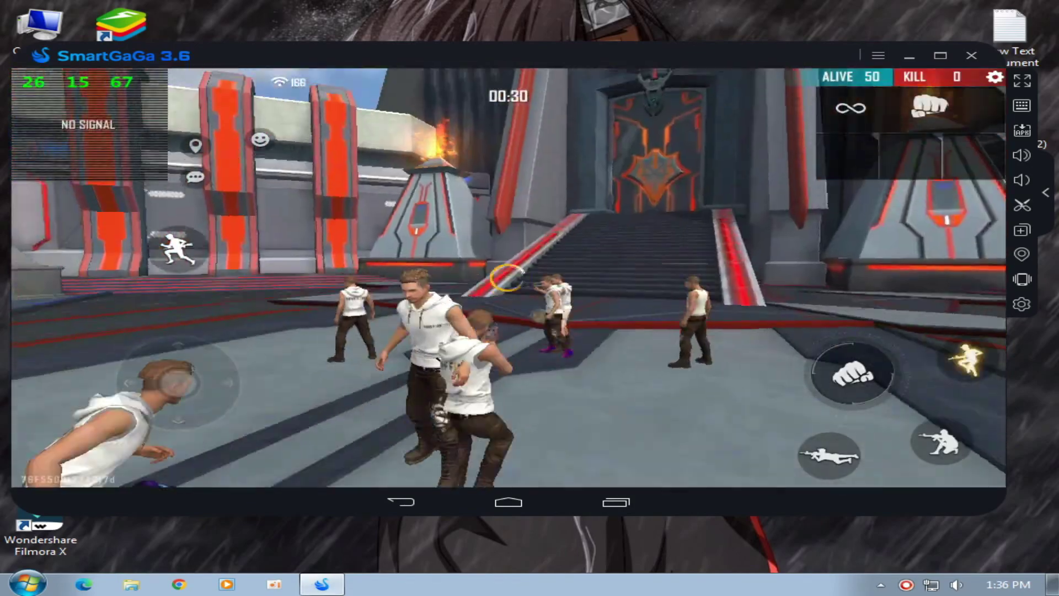
pyautogui.press('space')
pyautogui.press('shift')
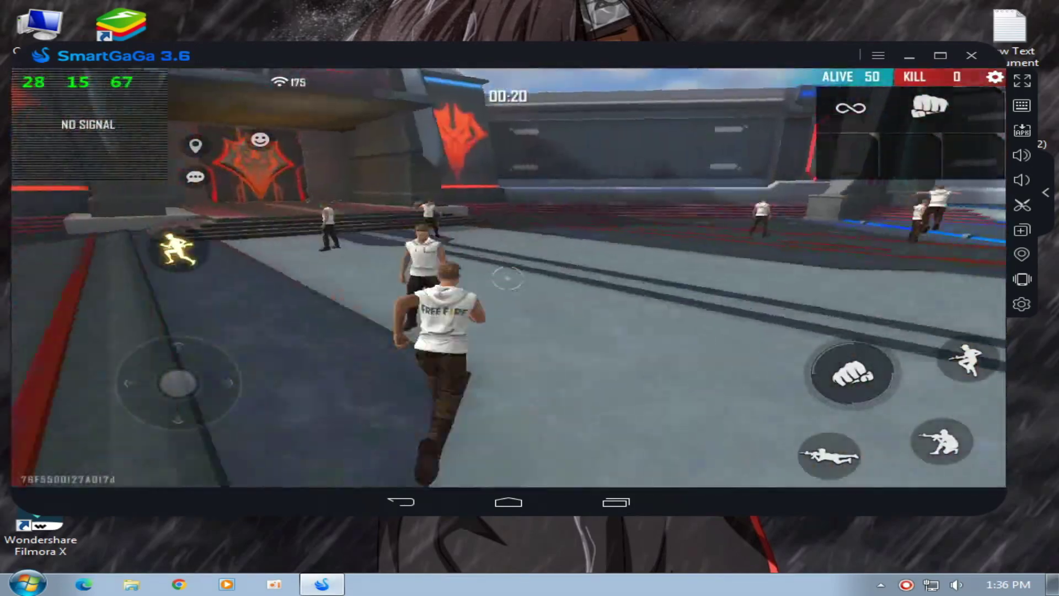
pyautogui.press('w')
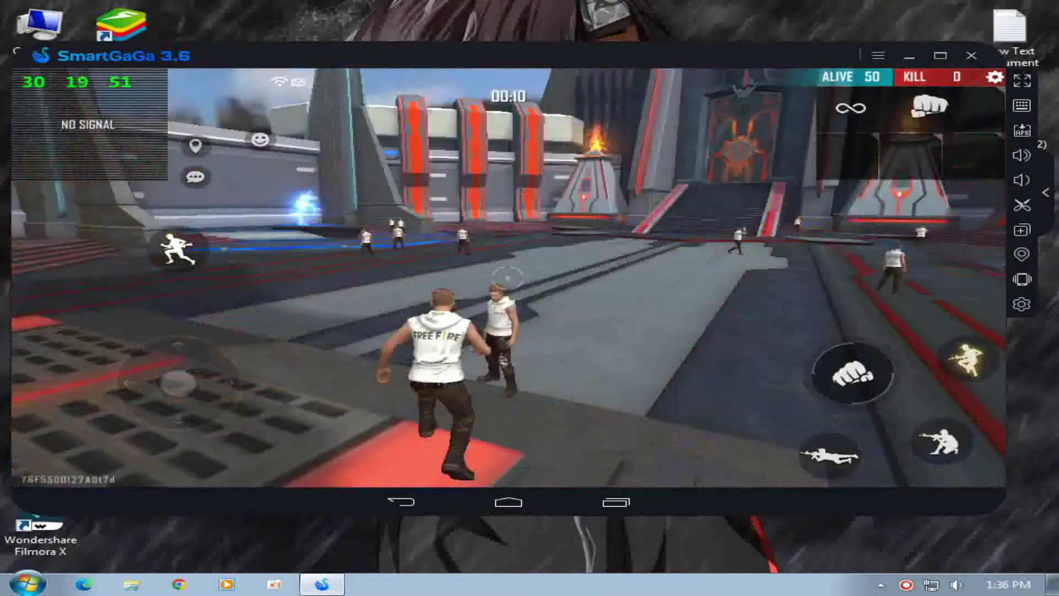
pyautogui.press('d')
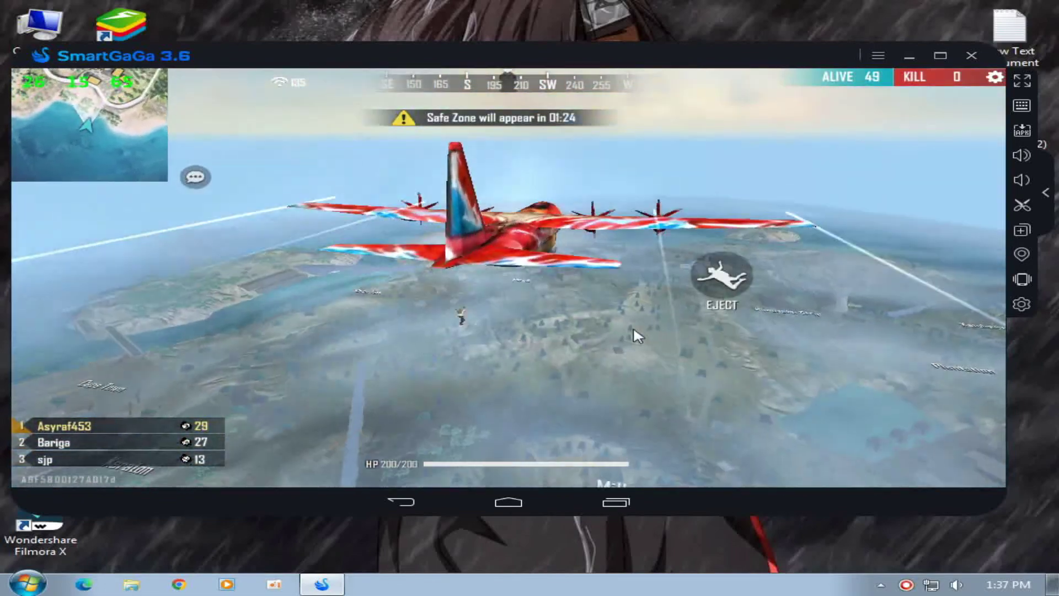
# Eject from the plane near Peak and collect the MP40 and Med Kit beside the brick wall
pyautogui.click(723, 273)
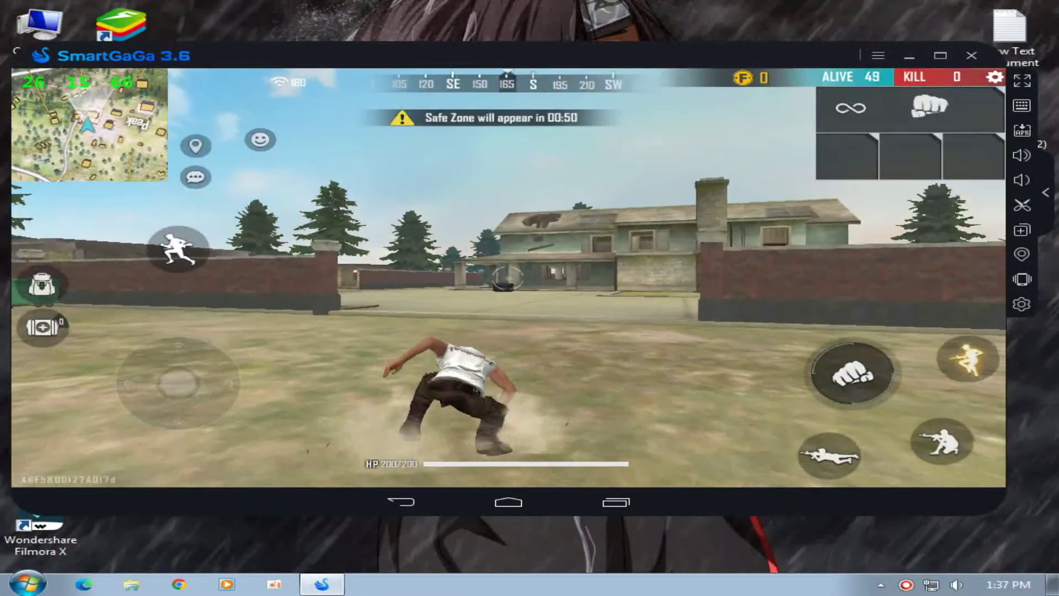
pyautogui.press('w')
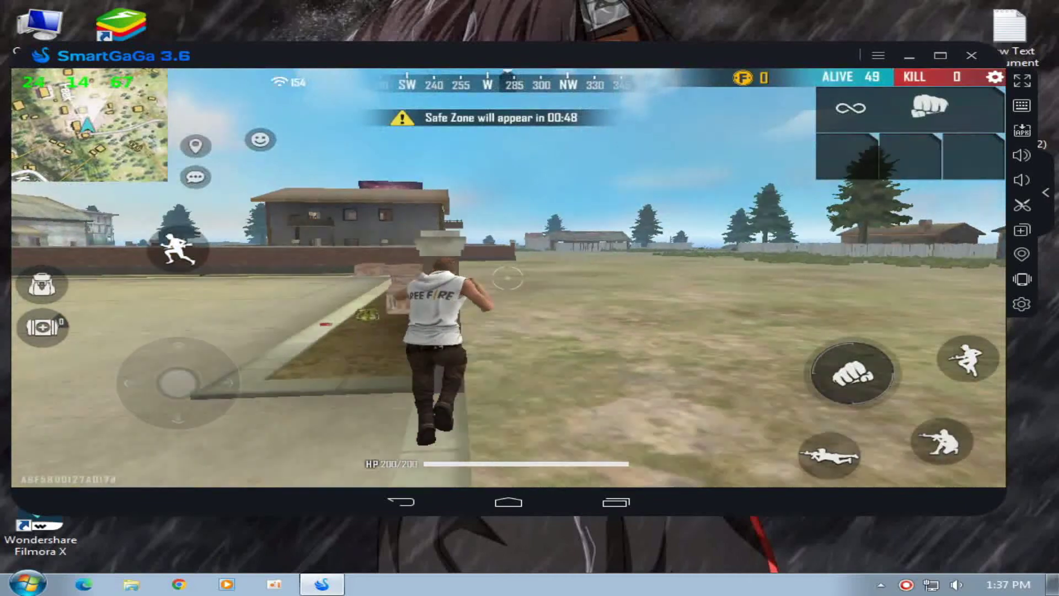
pyautogui.press('w')
pyautogui.press('a')
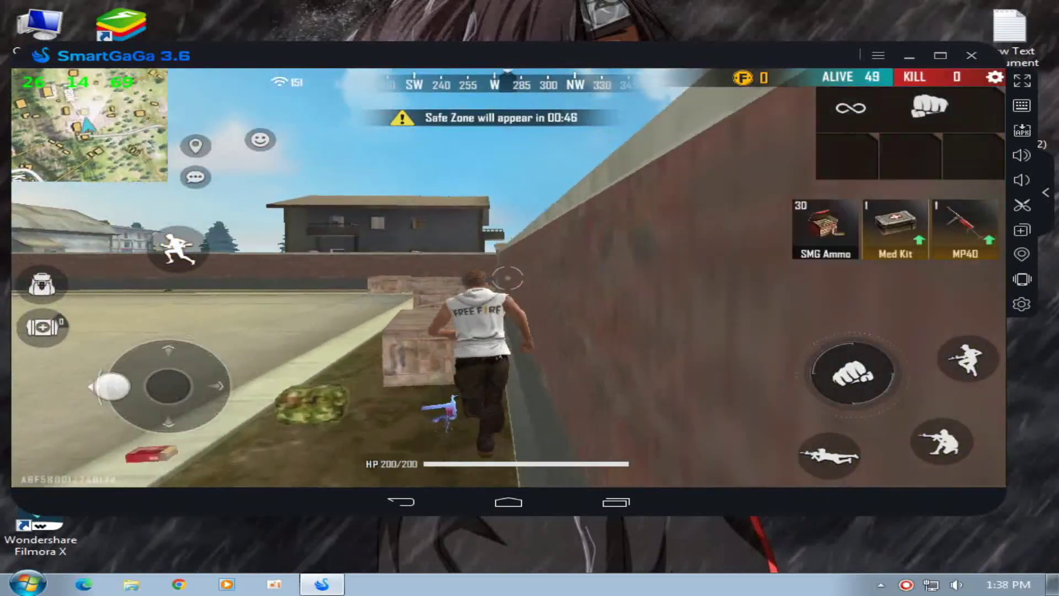
pyautogui.press('w')
pyautogui.press('c')
pyautogui.press('s')
pyautogui.press('d')
pyautogui.press('3')
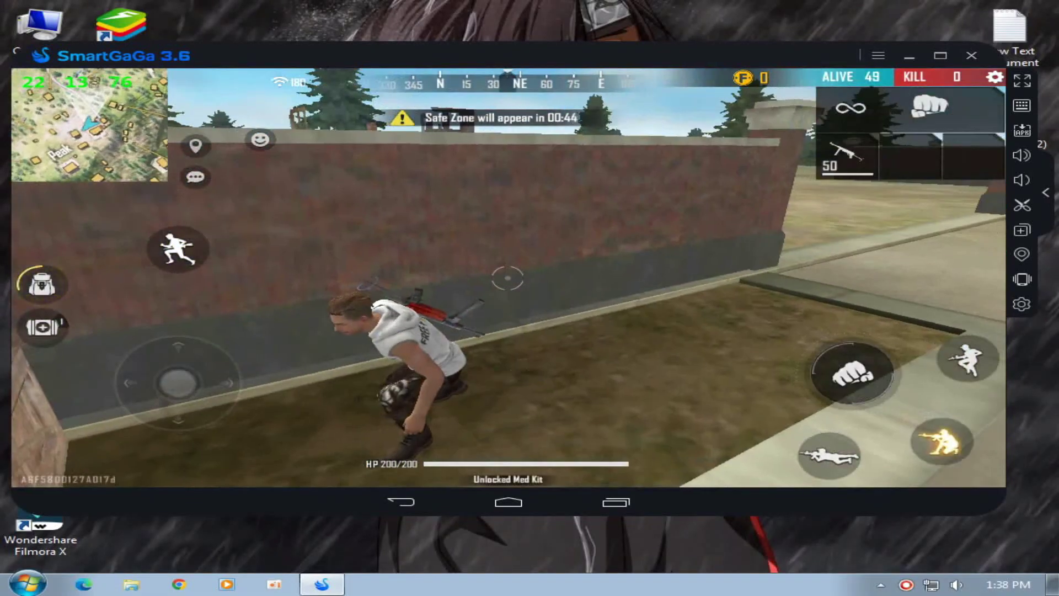
# Sprint to the nearby building and loot it for a second gun and a Lv2 vest
pyautogui.press('space')
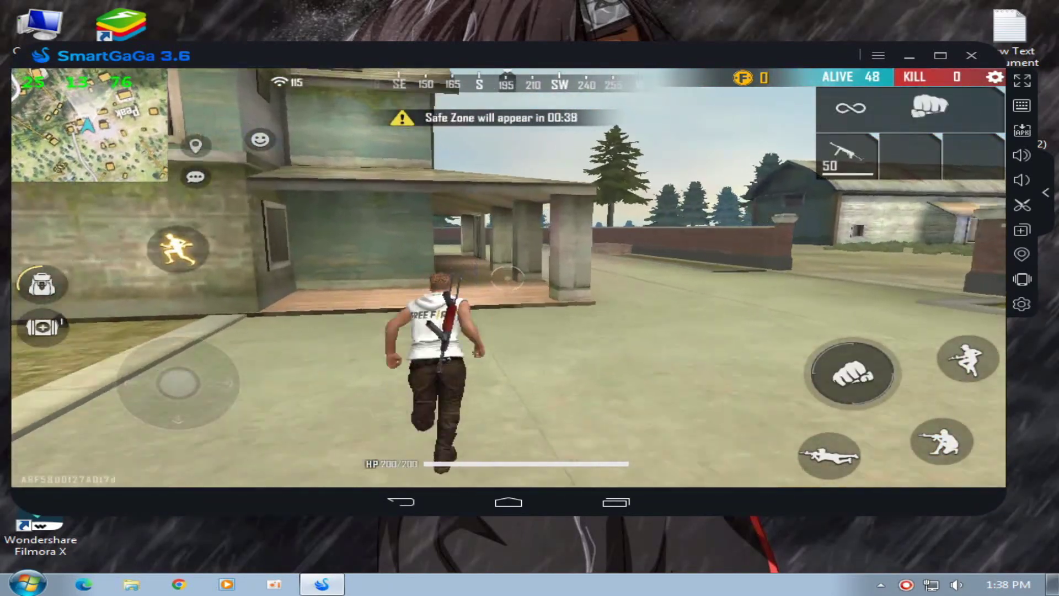
pyautogui.press('w')
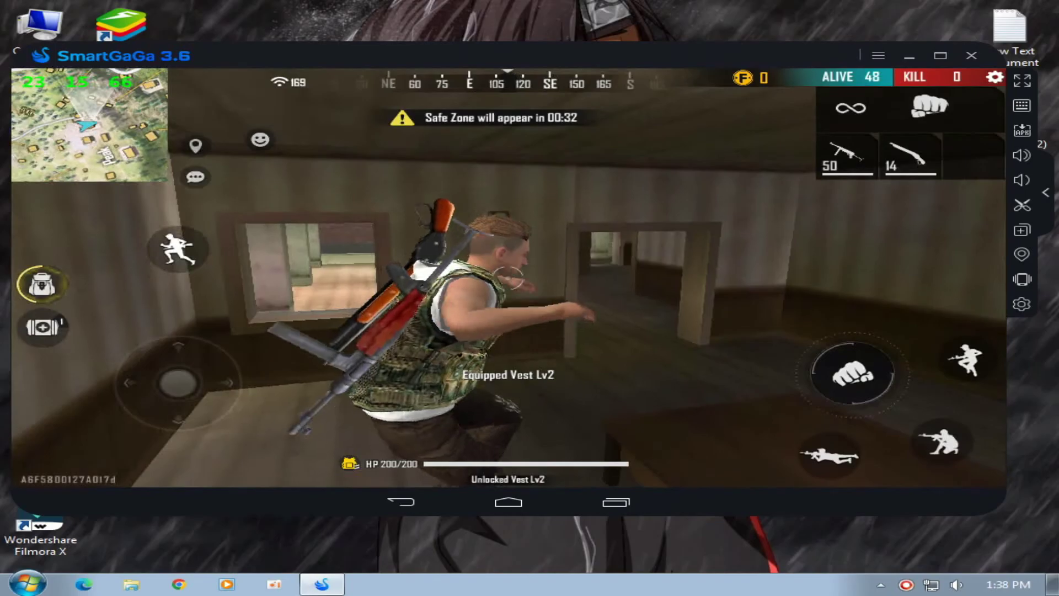
pyautogui.press('d')
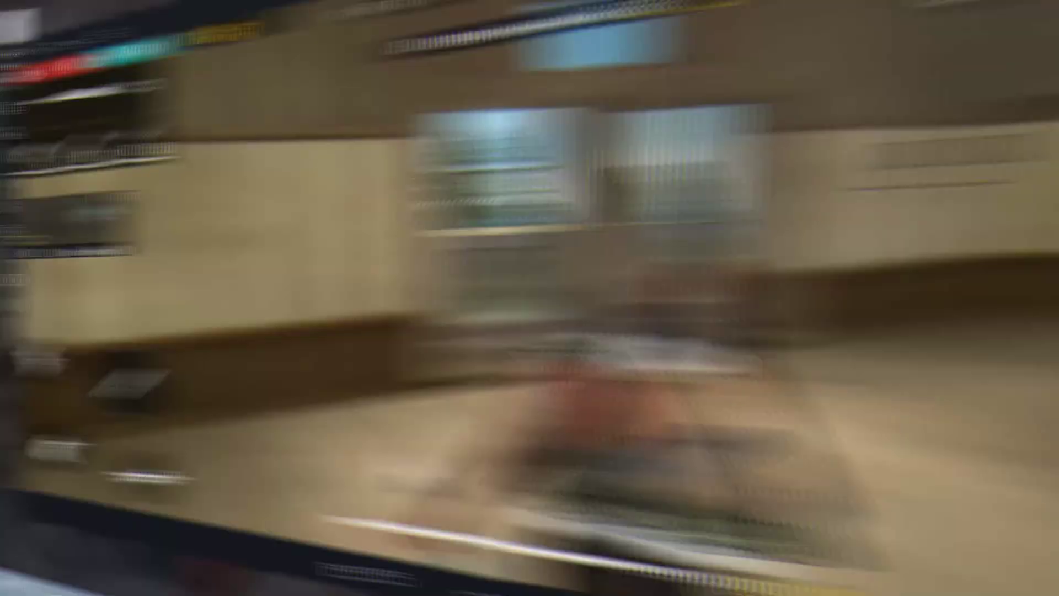
pyautogui.press('w')
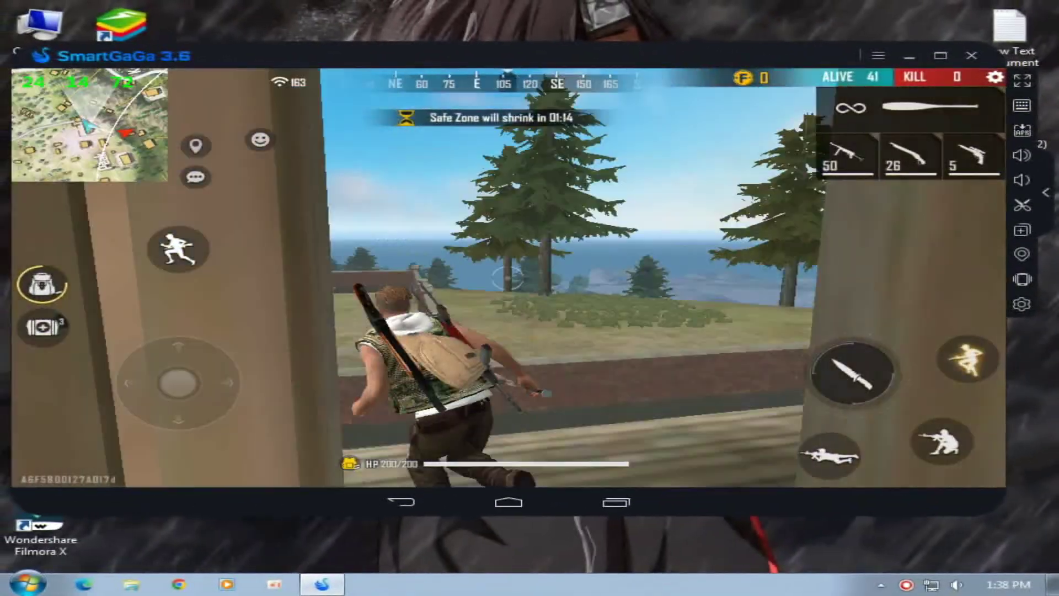
# Leave the building, shoot the enemy in the courtyard with the MP40, and switch to the melee weapon and back
pyautogui.press('w')
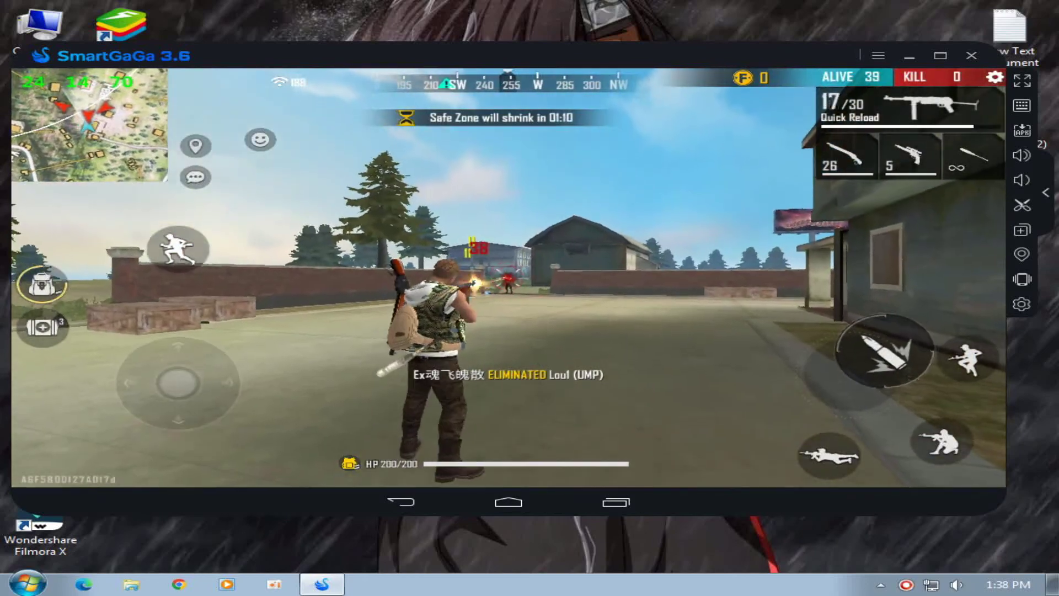
pyautogui.press('3')
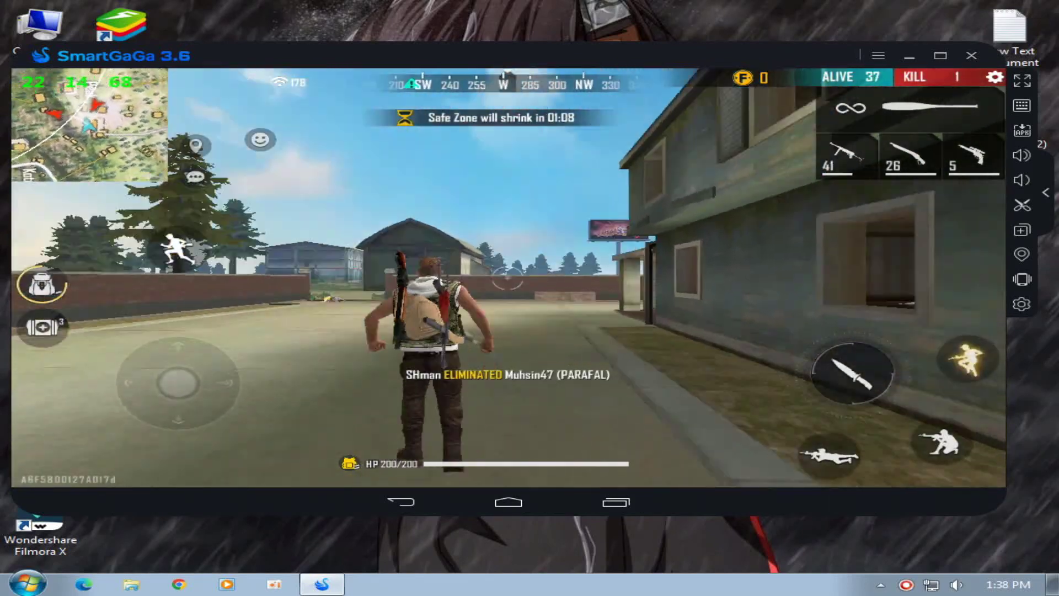
pyautogui.press('1')
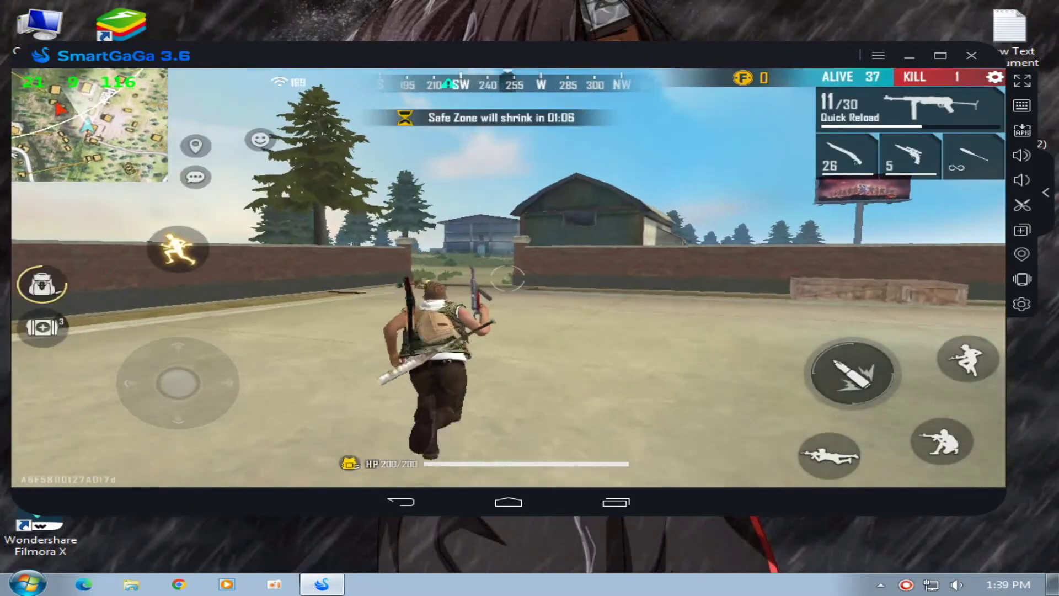